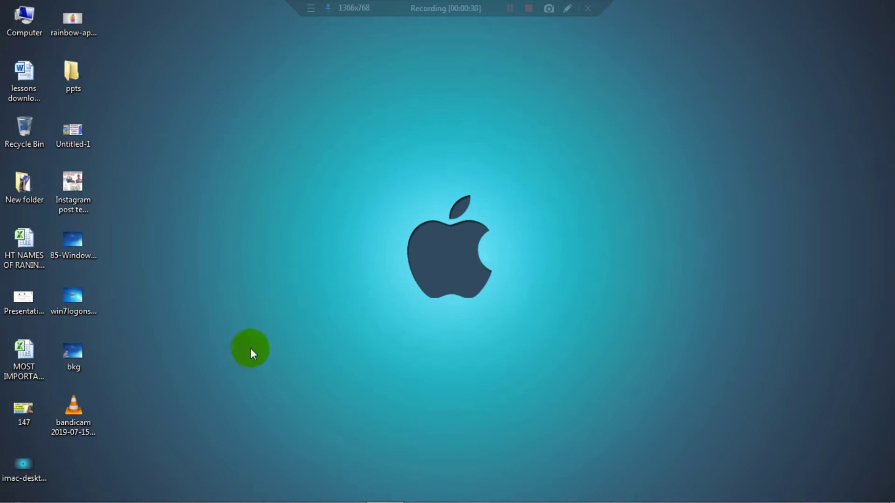
- View the 85-Windows-7-Logon-Featured image from the desktop, and close the photo viewer
double_click(78, 250)
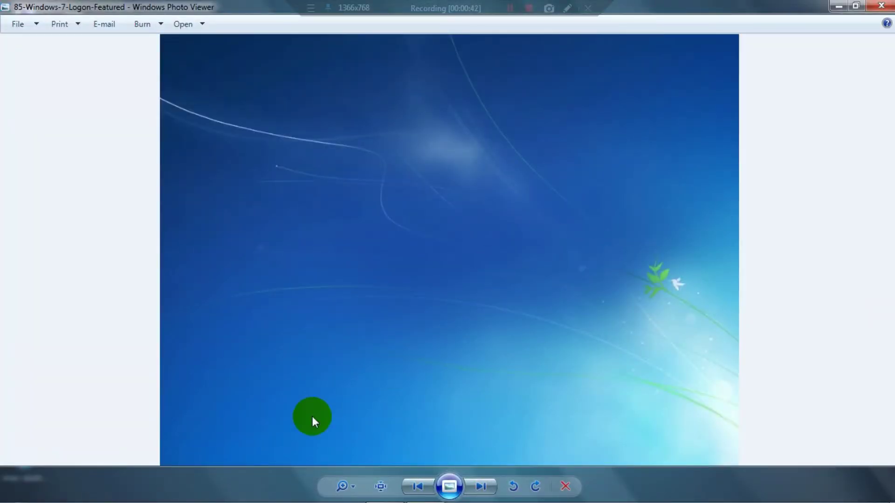
key("Delete")
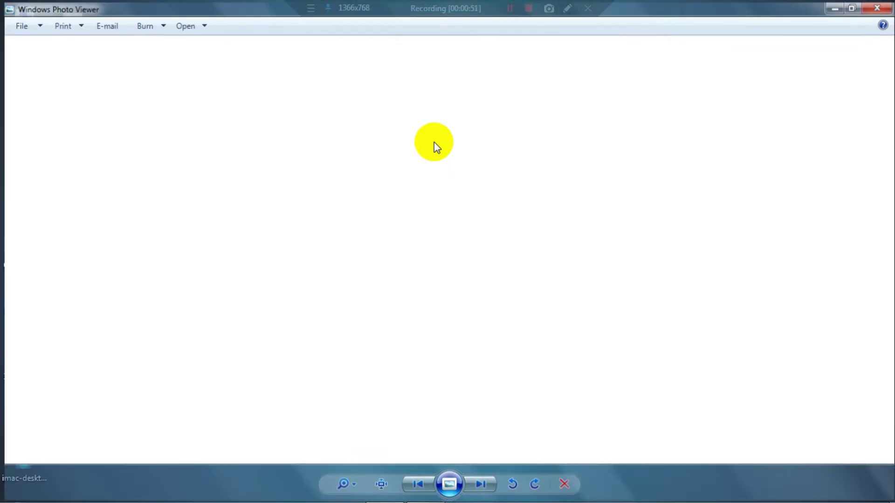
key("alt+F4")
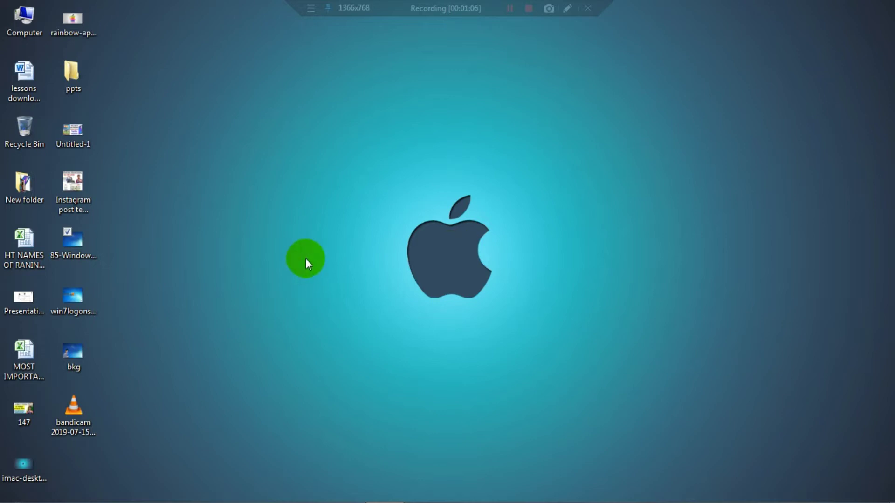
right_click(305, 256)
left_click(269, 183)
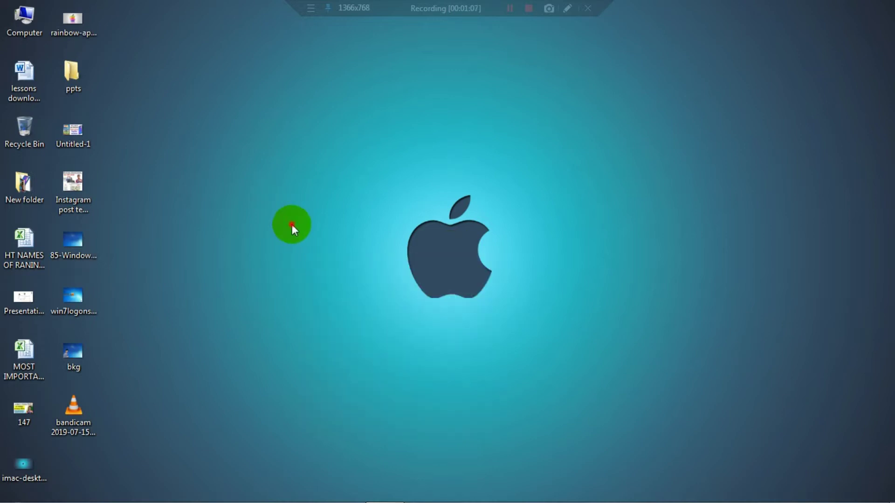
right_click(291, 224)
left_click(291, 225)
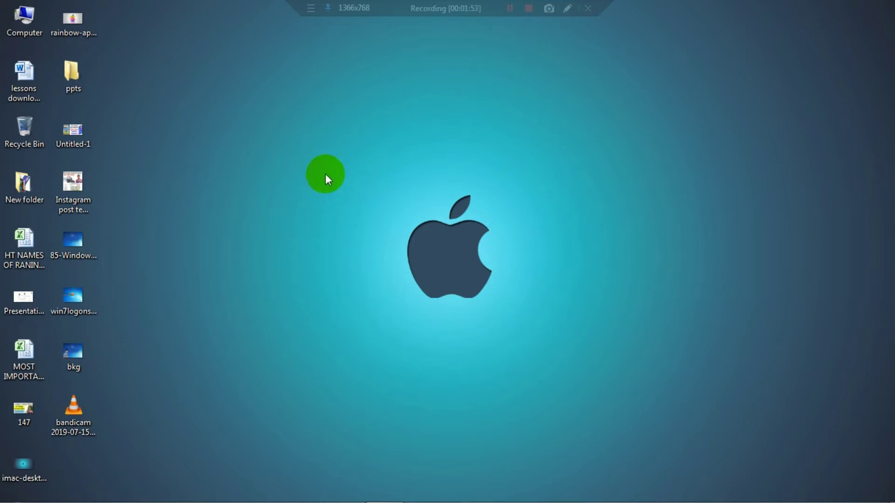
right_click(328, 173)
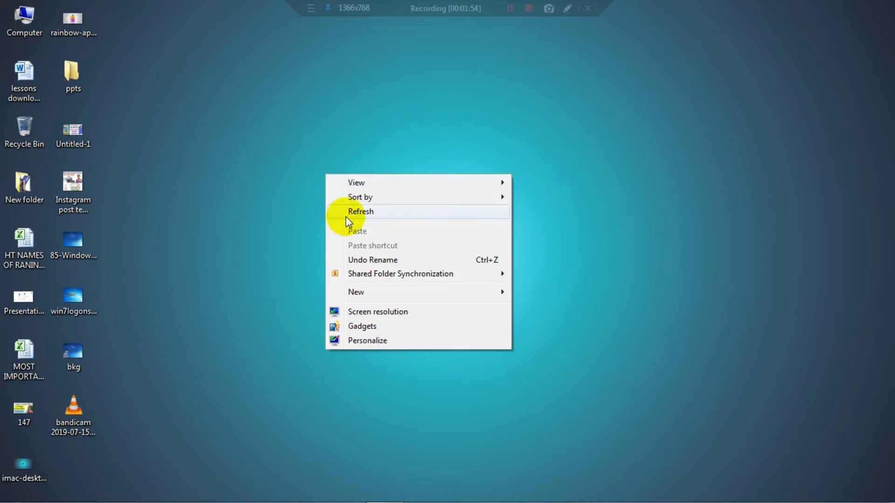
left_click(346, 213)
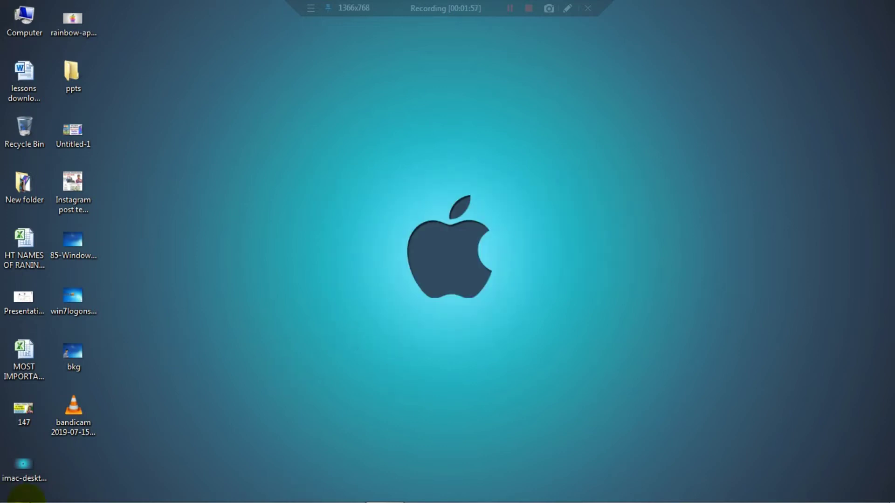
- Launch Registry Editor by running regedit from the Run dialog, and allow it to make changes to the computer
mouse_move(6, 498)
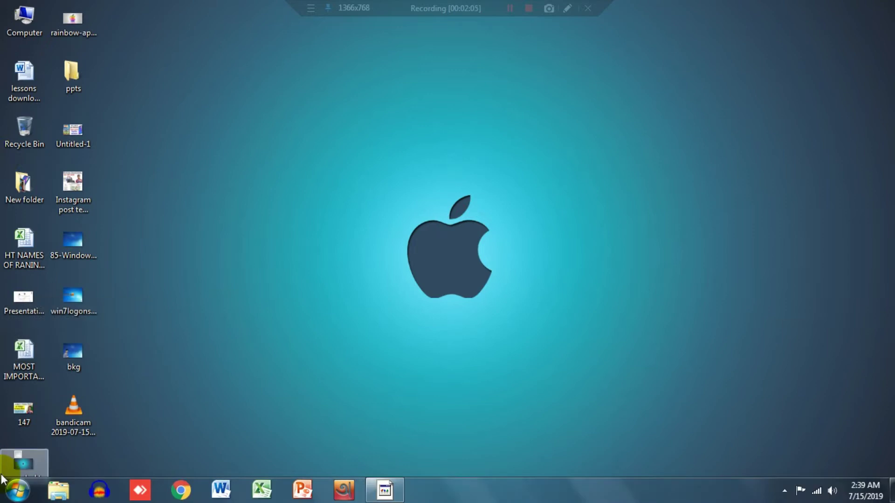
left_click(18, 492)
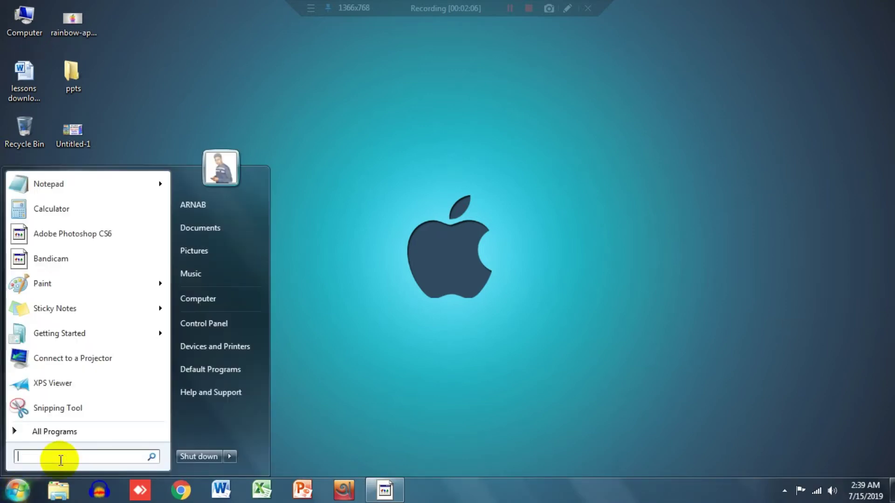
type("run")
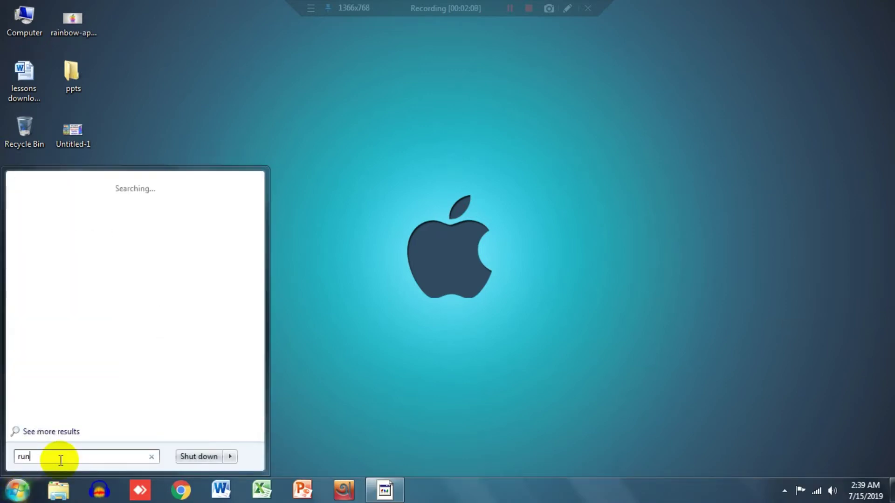
key("Return")
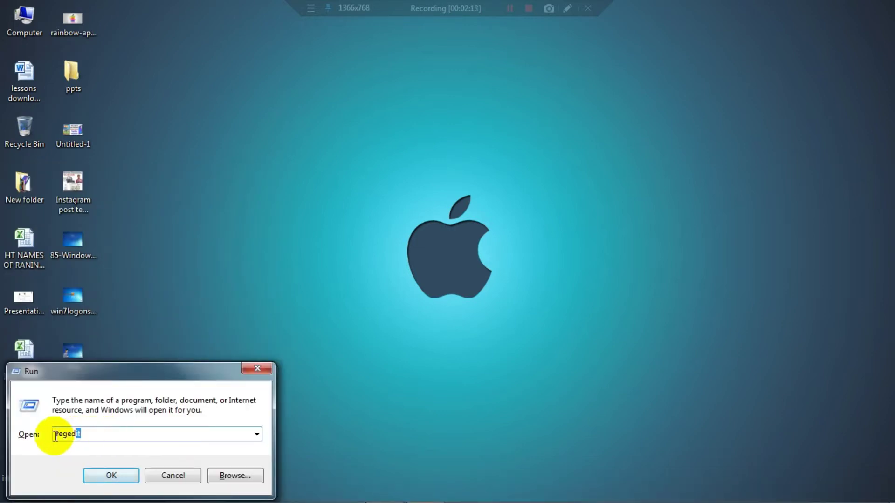
left_click(97, 433)
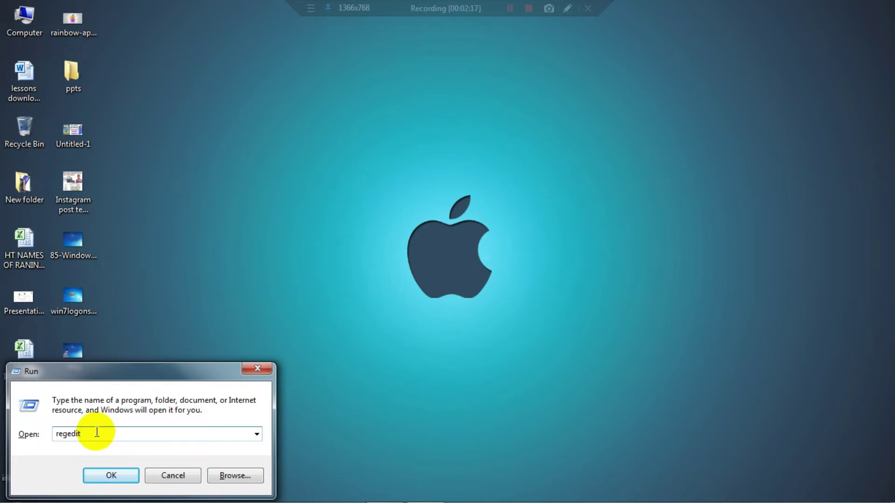
key("Return")
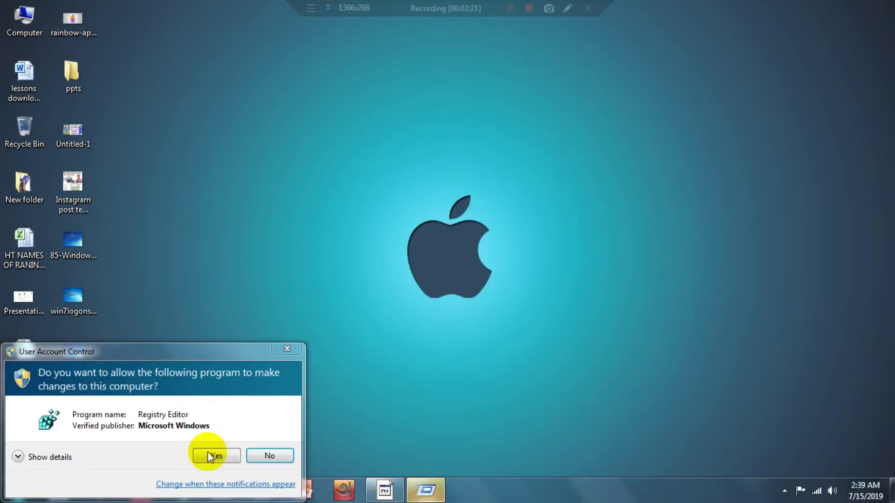
left_click(208, 453)
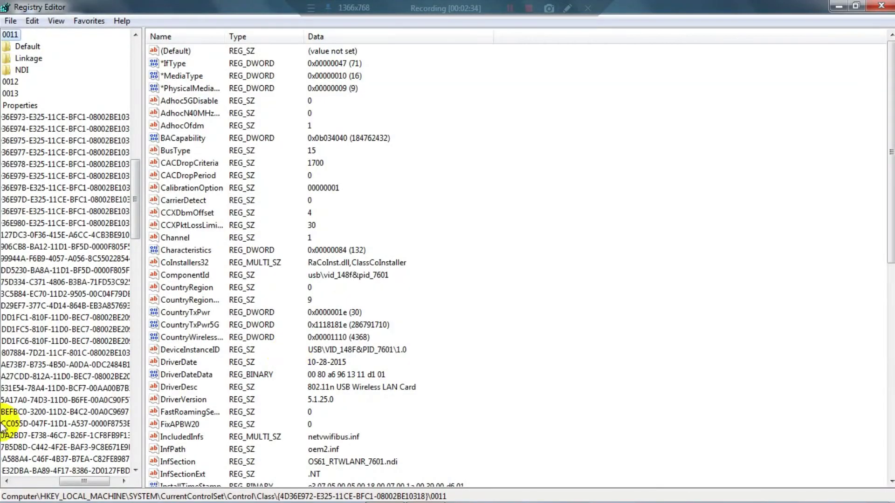
- Collapse the HKEY_LOCAL_MACHINE branch in the registry tree and expand it again
left_click(21, 482)
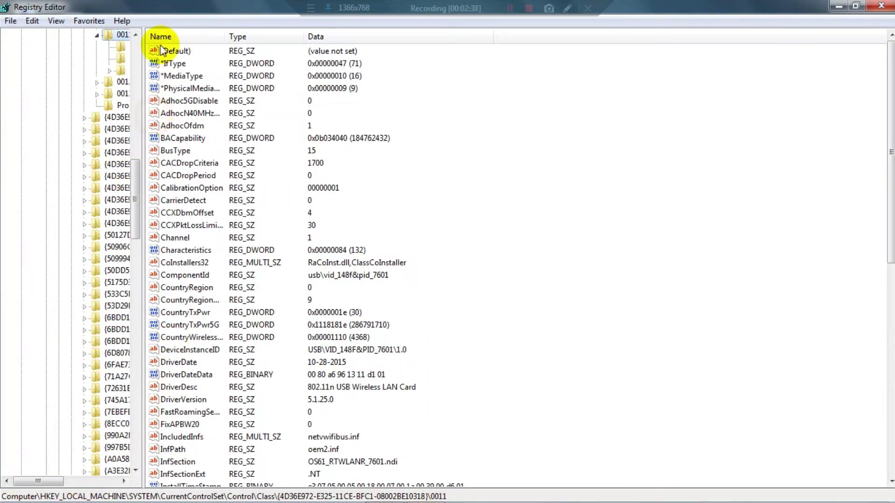
scroll(132, 54, "up", 15)
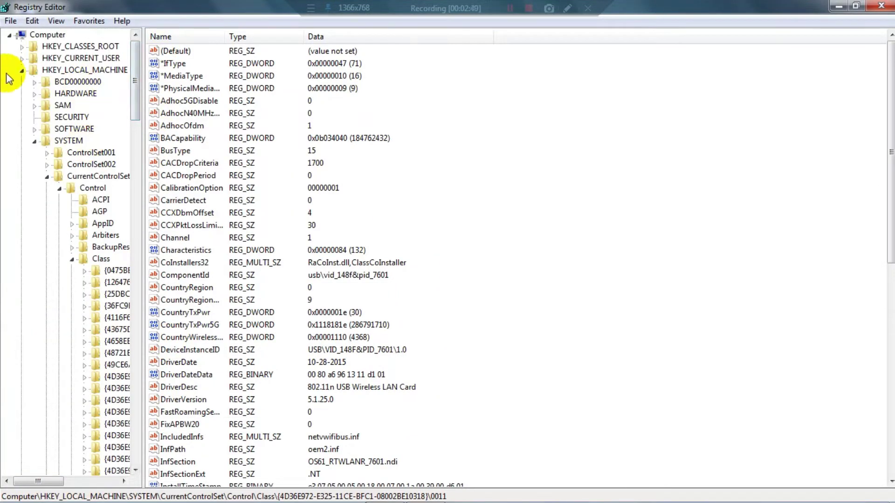
left_click(21, 70)
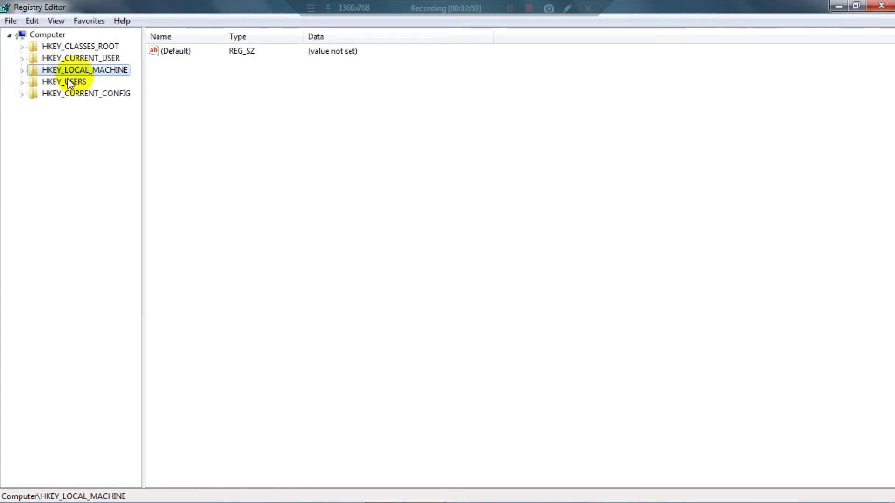
left_click(21, 70)
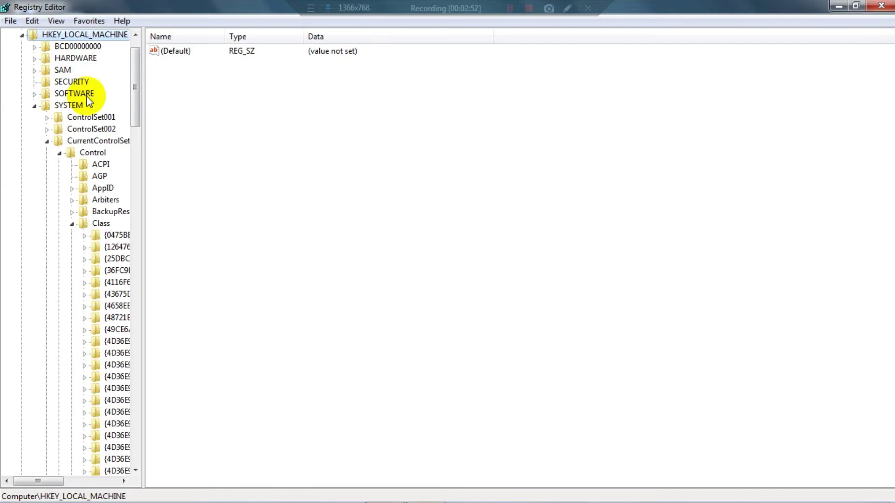
scroll(120, 71, "up", 1)
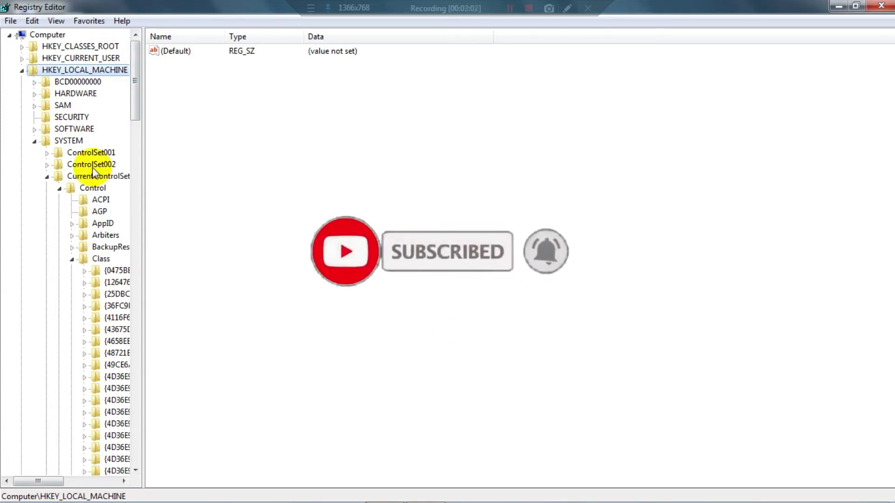
- Expand the SOFTWARE, Microsoft and Windows keys under HKEY_LOCAL_MACHINE
left_click(34, 130)
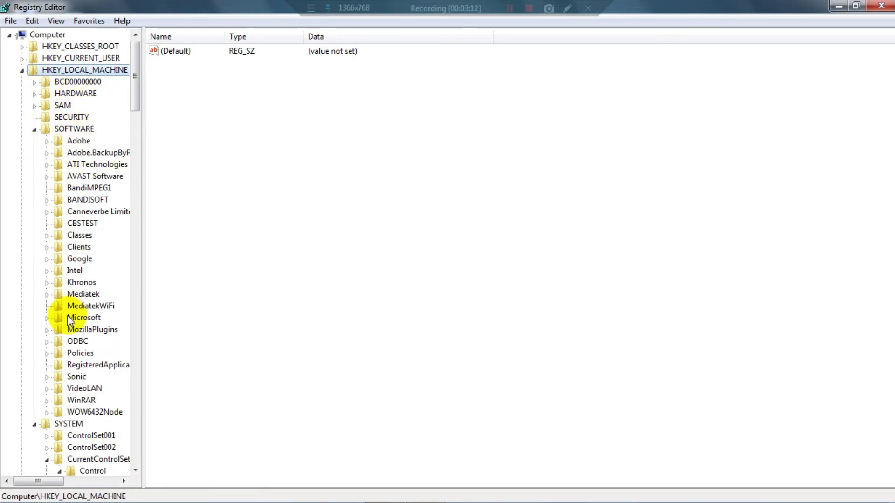
left_click(46, 318)
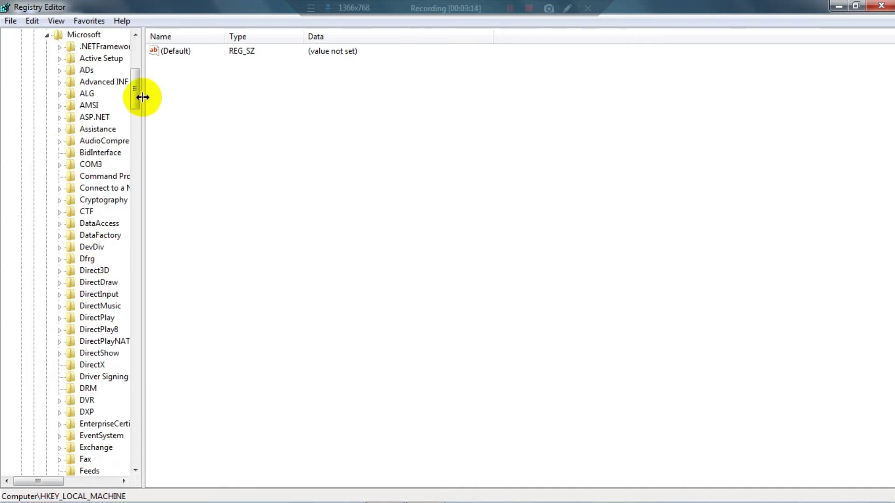
scroll(128, 187, "down", 20)
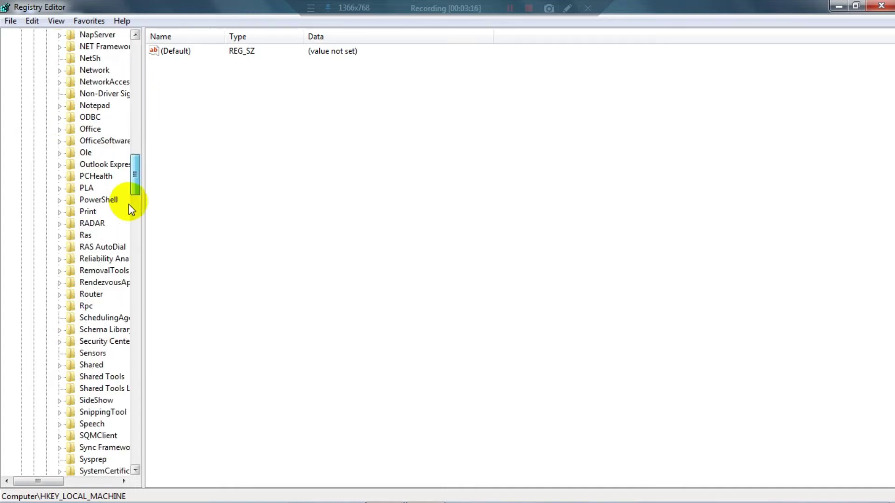
scroll(128, 204, "down", 17)
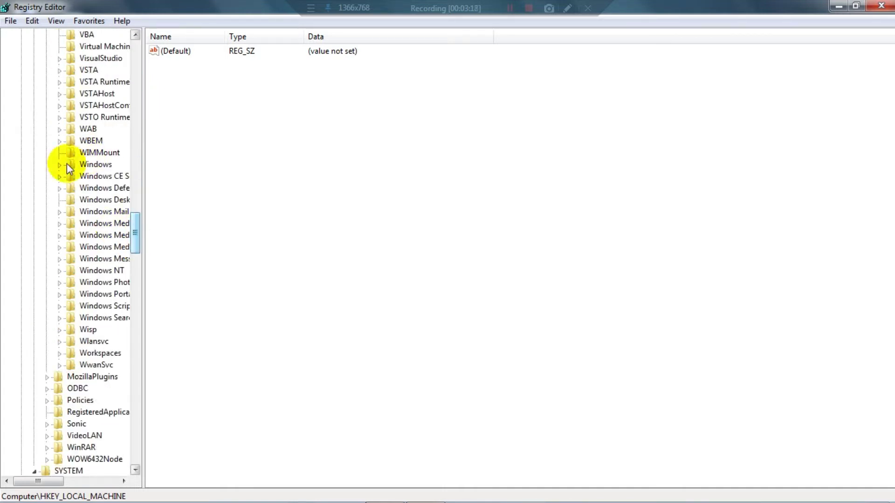
left_click(62, 166)
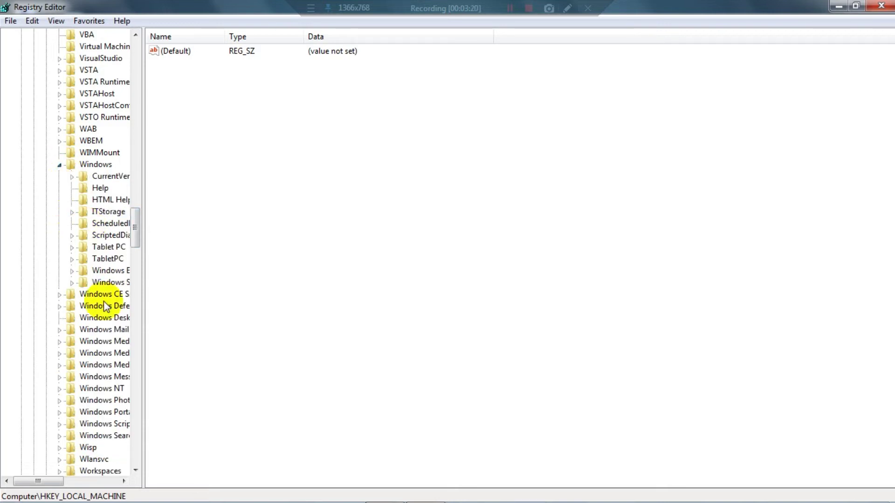
- Expand CurrentVersion, Authentication and LogonUI under the Windows key, and select the Background key
left_click_drag(60, 480, 90, 481)
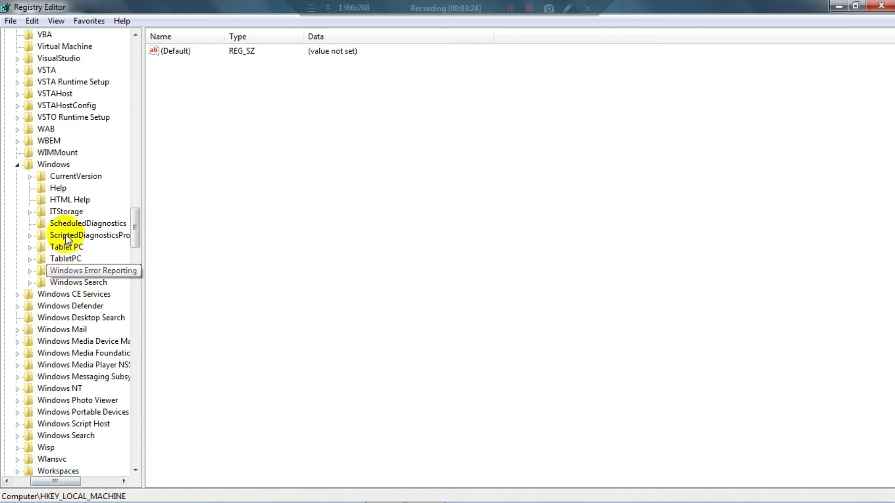
left_click(30, 177)
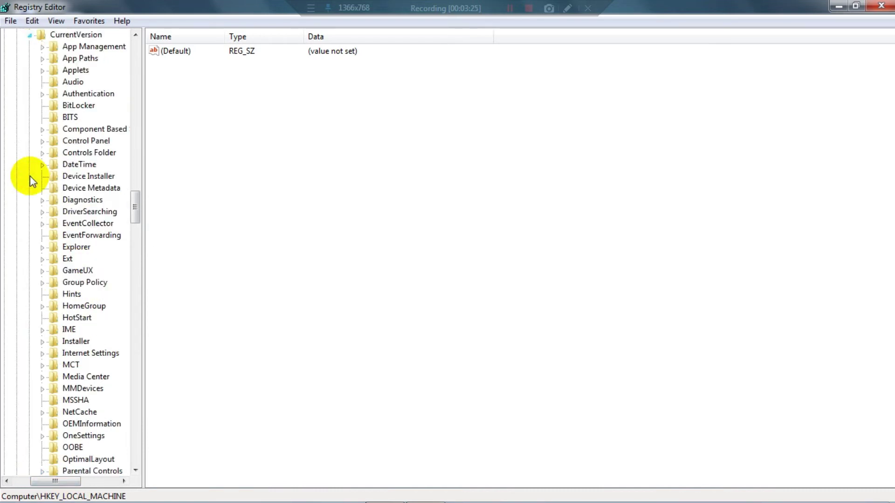
scroll(135, 201, "up", 2)
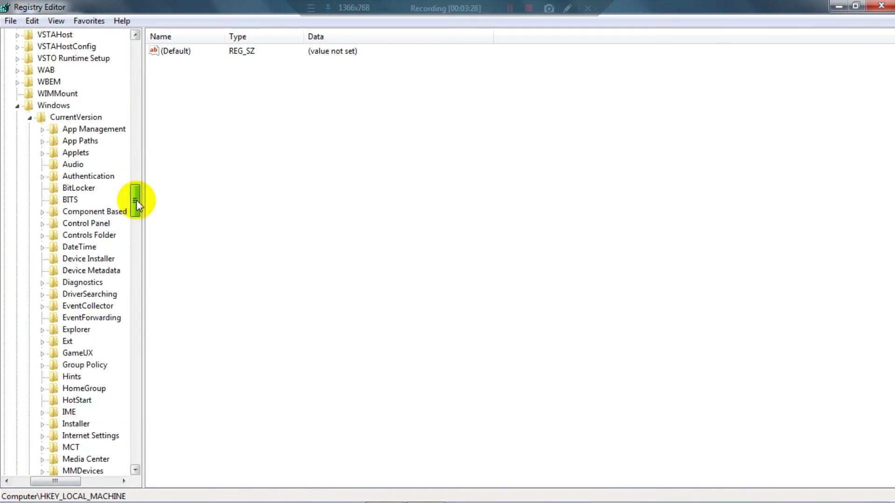
left_click(43, 177)
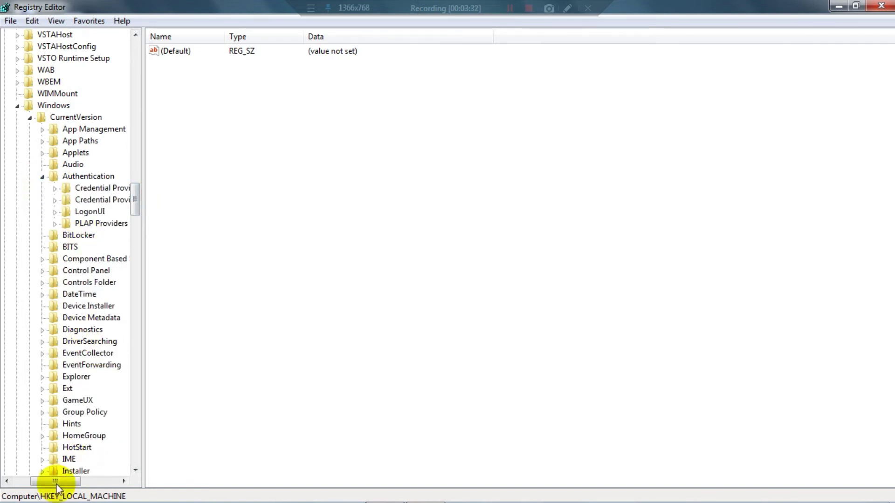
left_click_drag(58, 481, 69, 487)
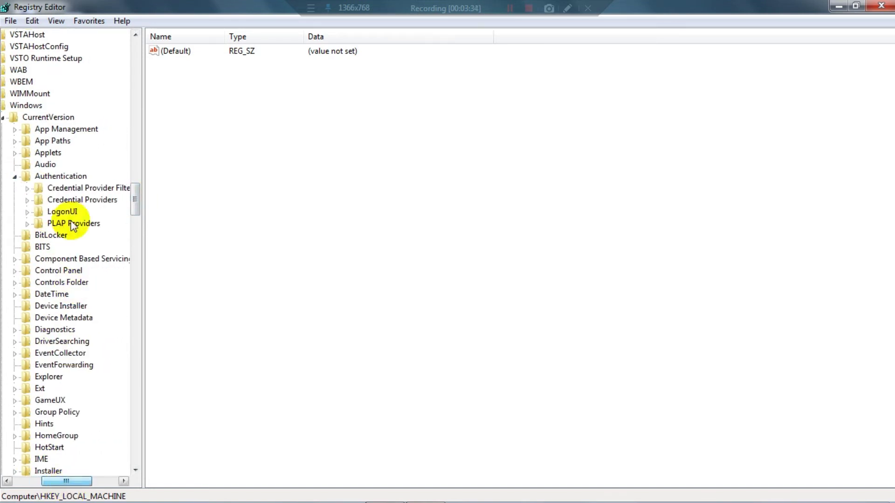
left_click(28, 213)
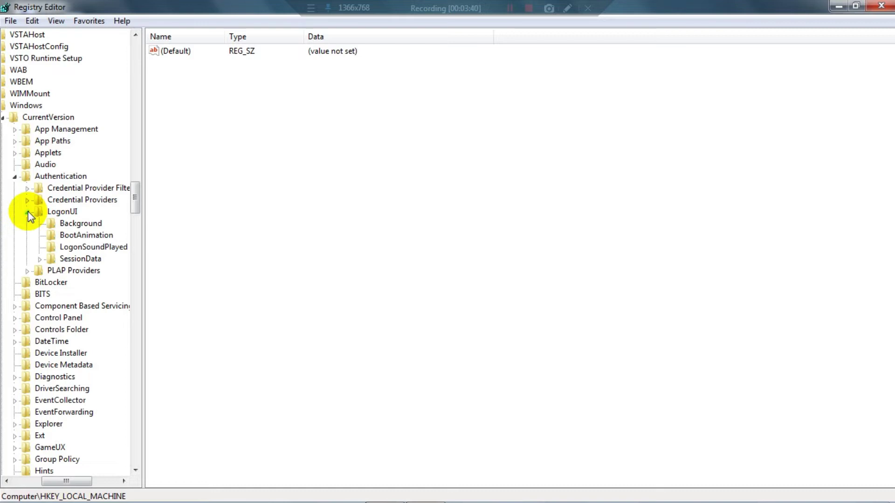
left_click(79, 226)
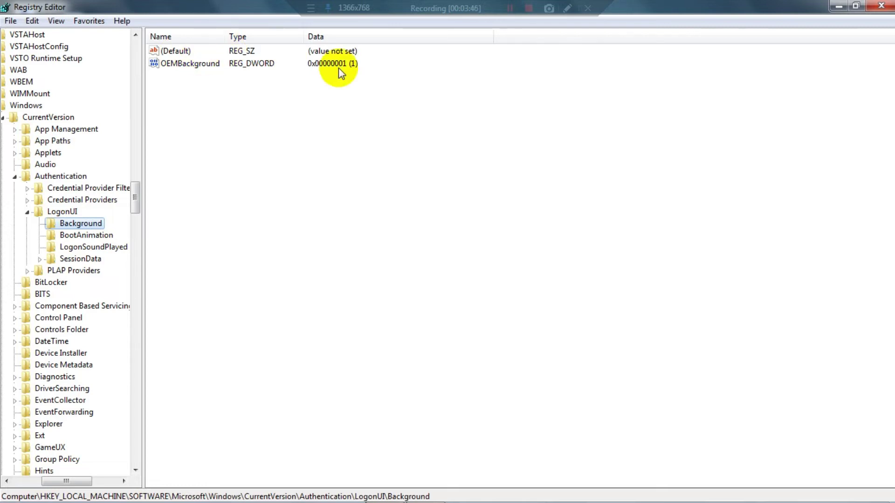
- Delete the OEMBackground value from the LogonUI Background key
left_click(204, 69)
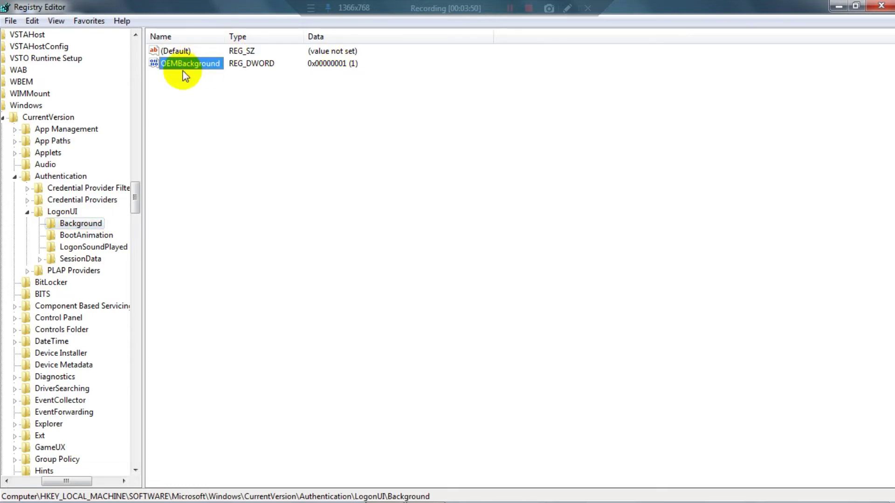
right_click(190, 68)
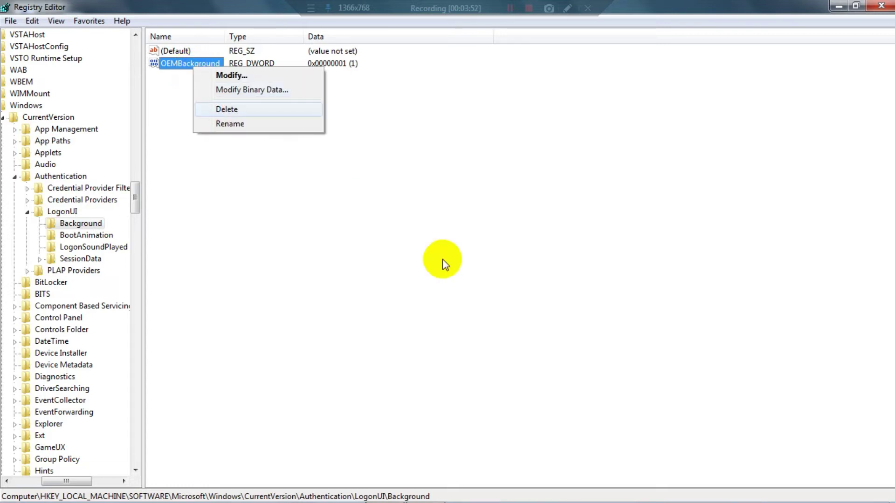
key("d")
key("Return")
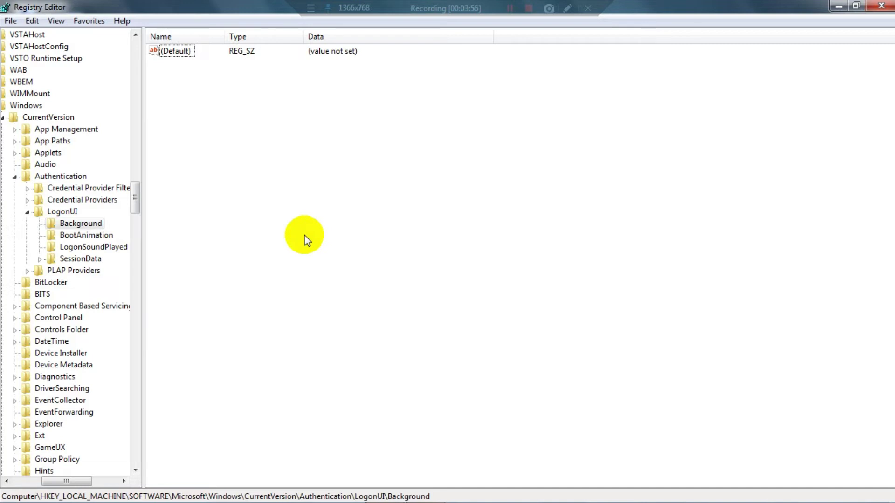
- Create a new DWORD (32-bit) value named OEMBackground in the LogonUI Background key
right_click(309, 198)
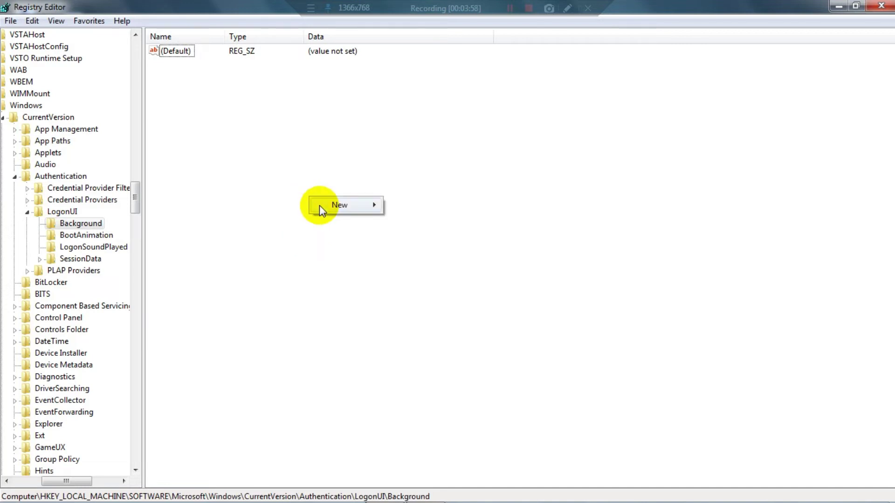
mouse_move(320, 205)
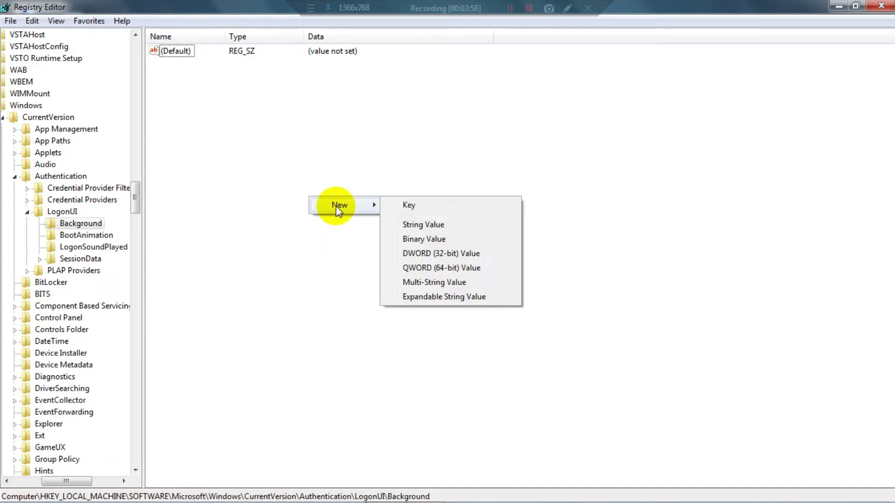
left_click(435, 255)
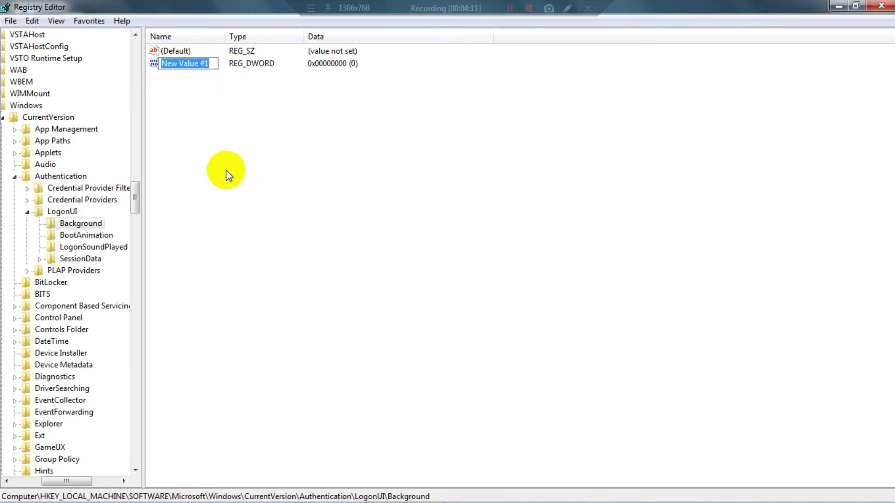
type("OE")
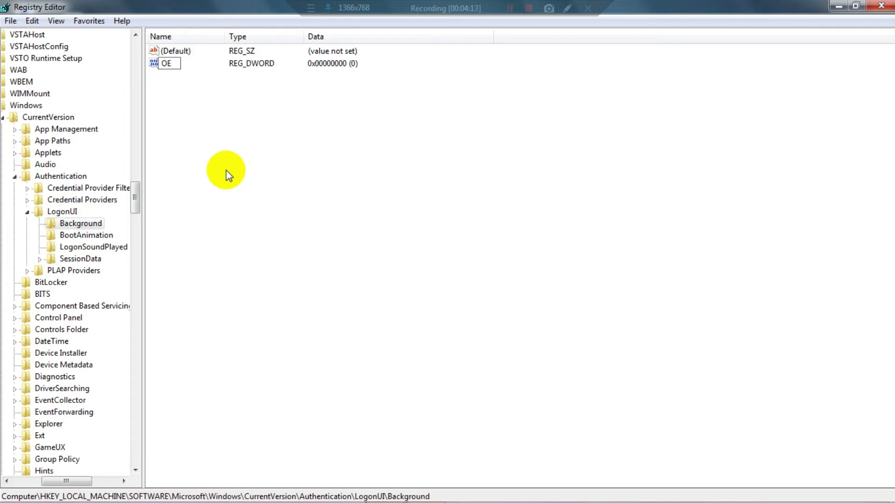
type("MBackground")
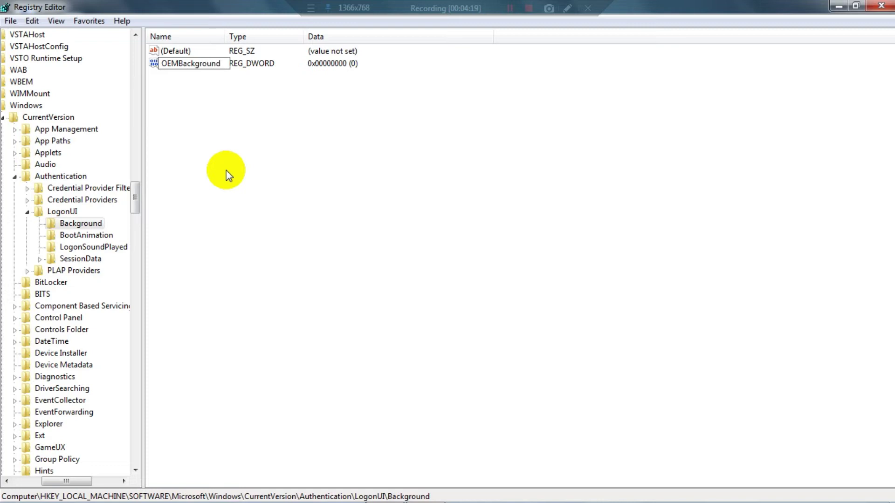
key("Return")
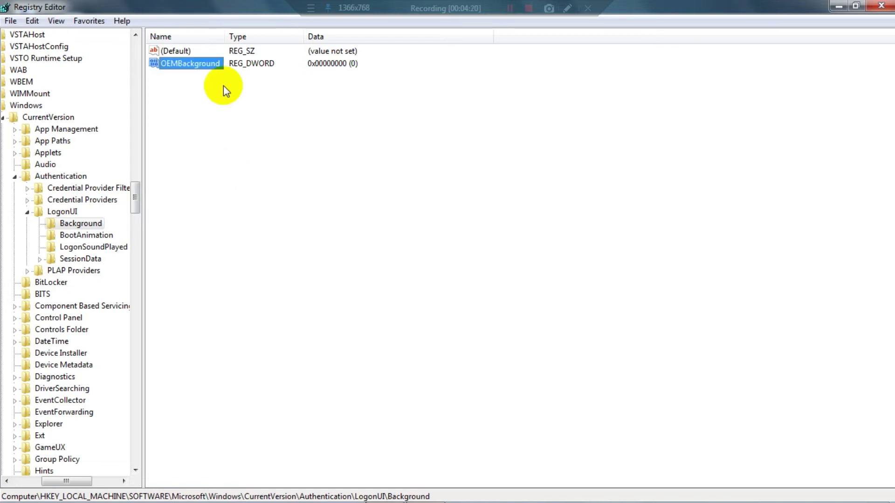
- Set the OEMBackground value data to 1 and close the Registry Editor
double_click(197, 63)
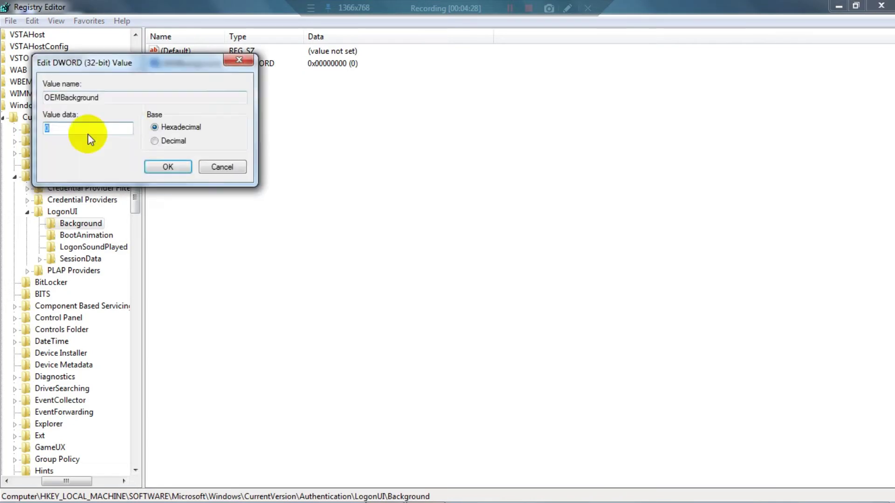
left_click(46, 131)
double_click(78, 127)
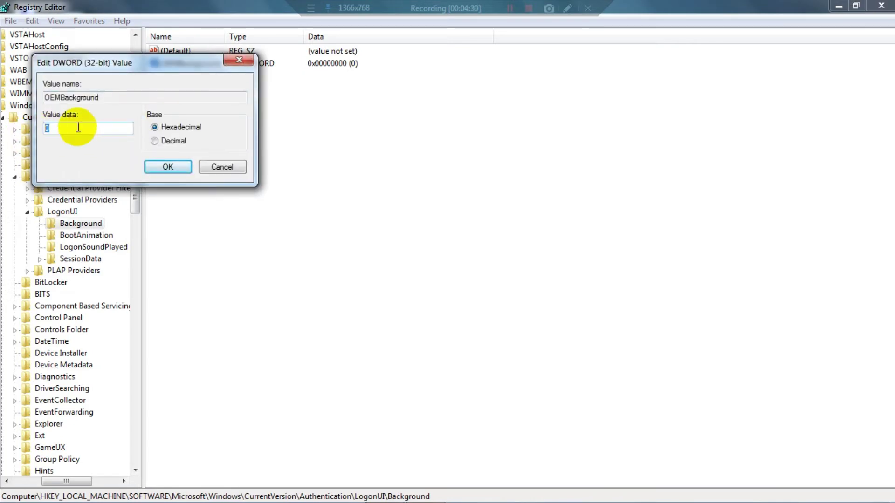
type("1")
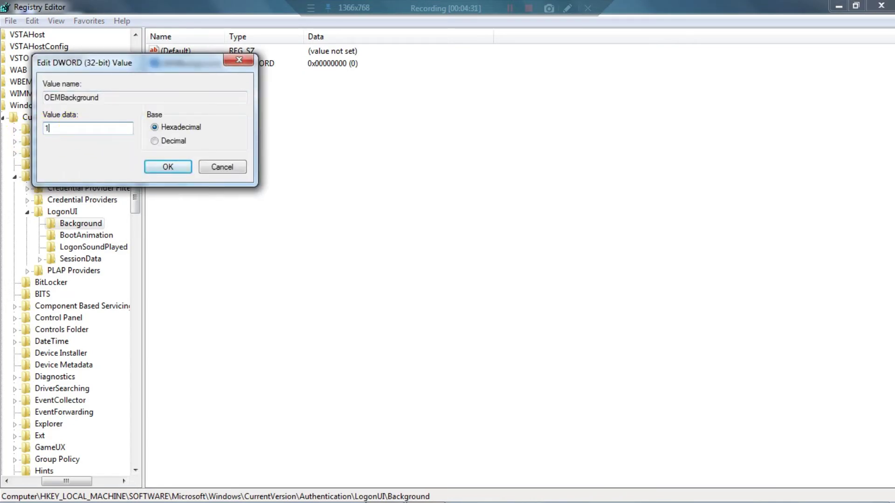
left_click(181, 169)
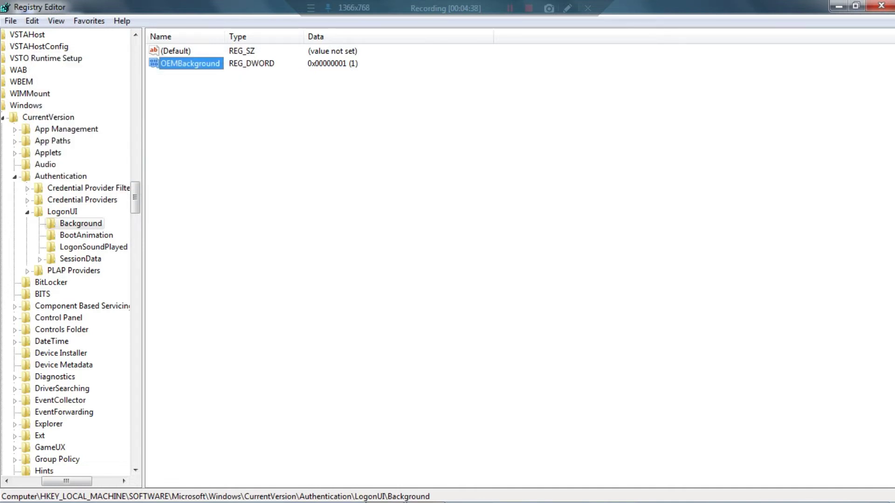
key("alt+F4")
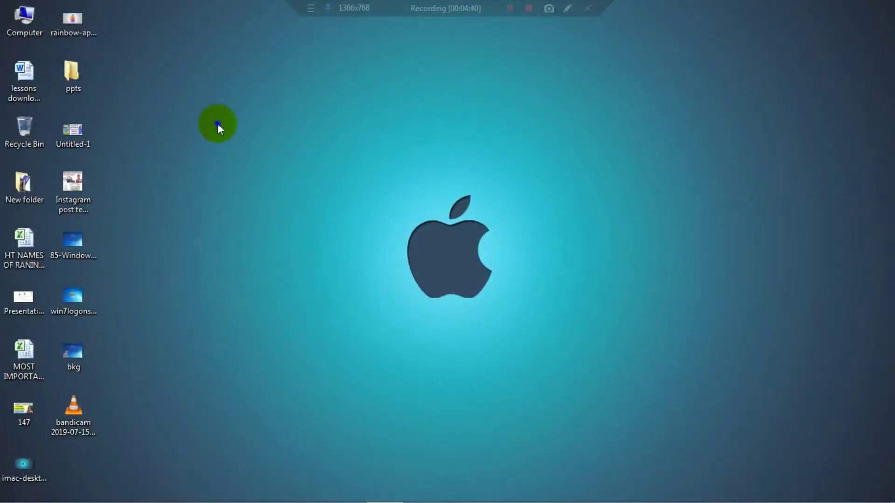
right_click(217, 123)
left_click(219, 157)
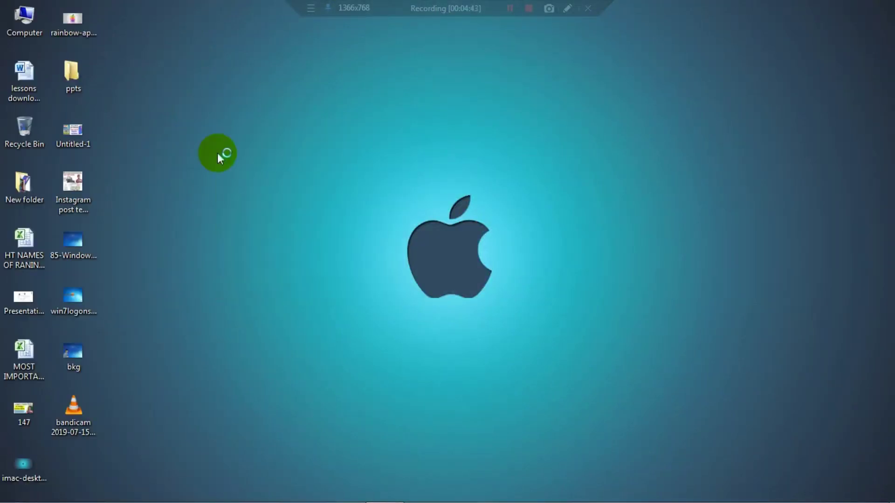
right_click(200, 115)
left_click(218, 152)
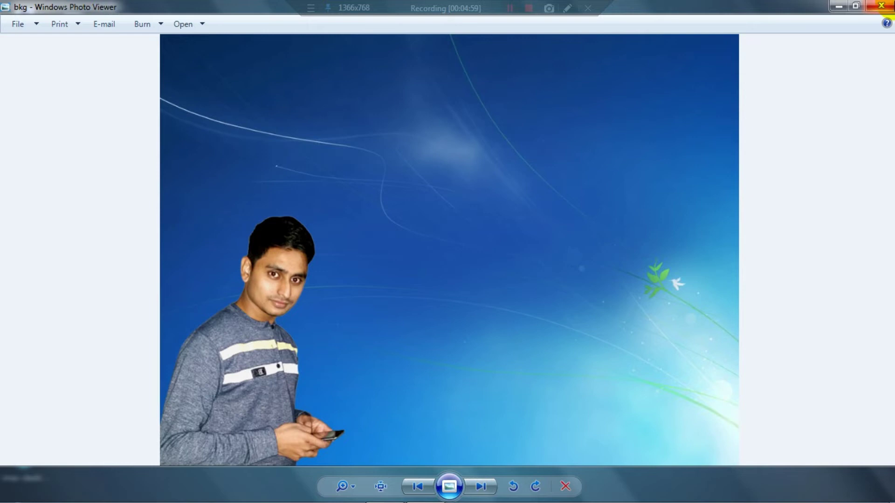
- Close the preview of the bkg image and refresh the desktop
left_click(881, 6)
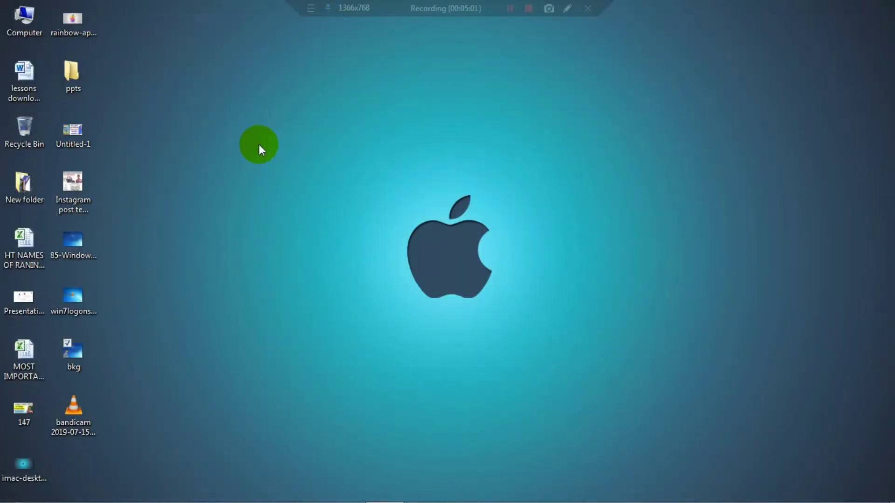
right_click(258, 145)
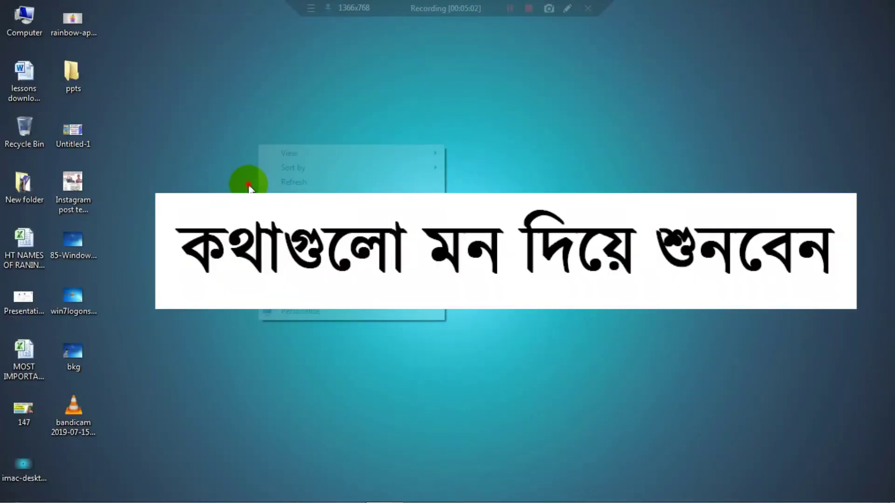
left_click(167, 315)
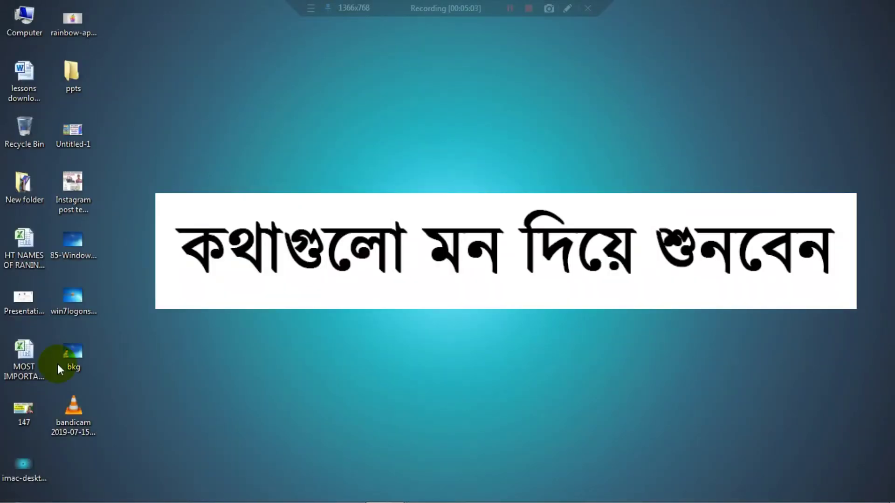
- Check the bkg image's file type, size and pixel dimensions in its properties, and close the properties window
right_click(69, 362)
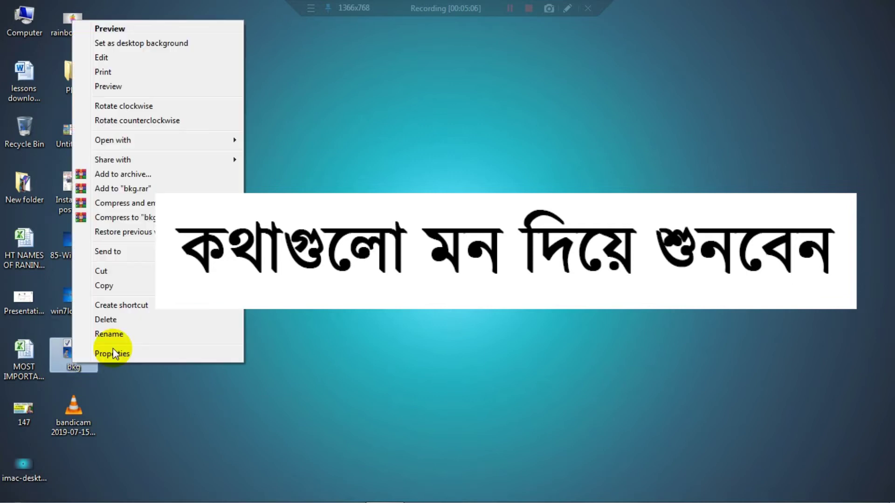
left_click(112, 353)
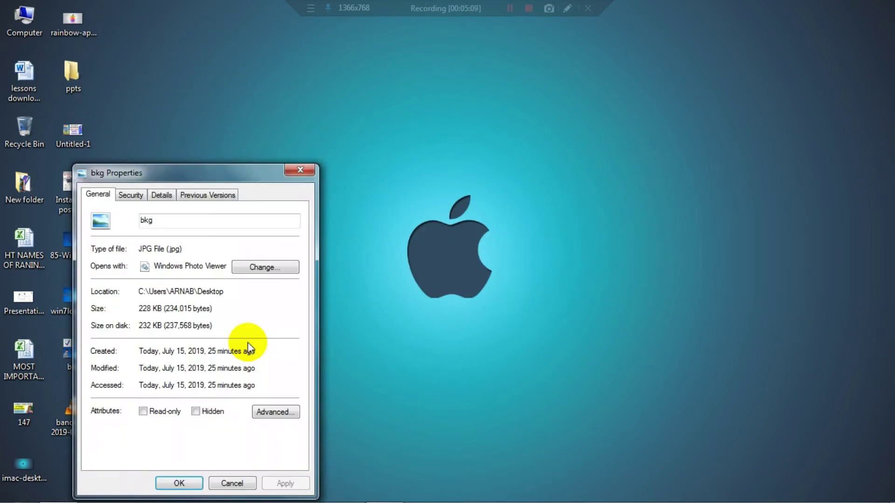
left_click_drag(221, 175, 410, 127)
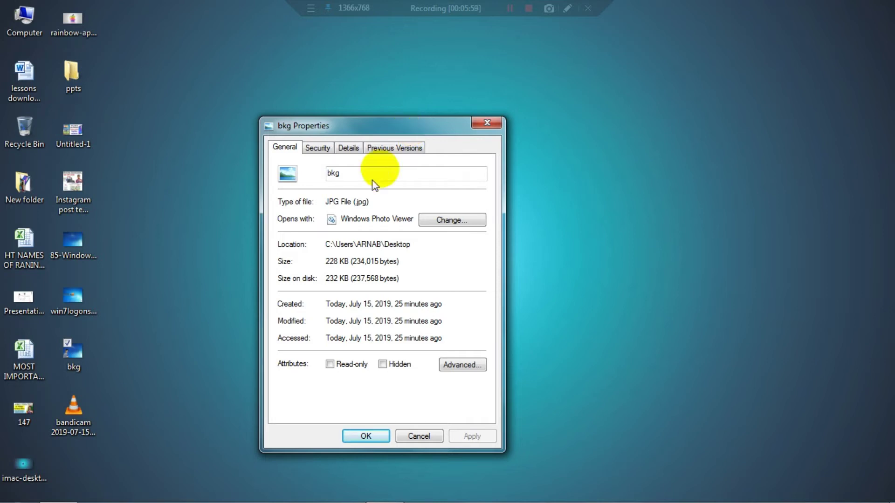
left_click(350, 147)
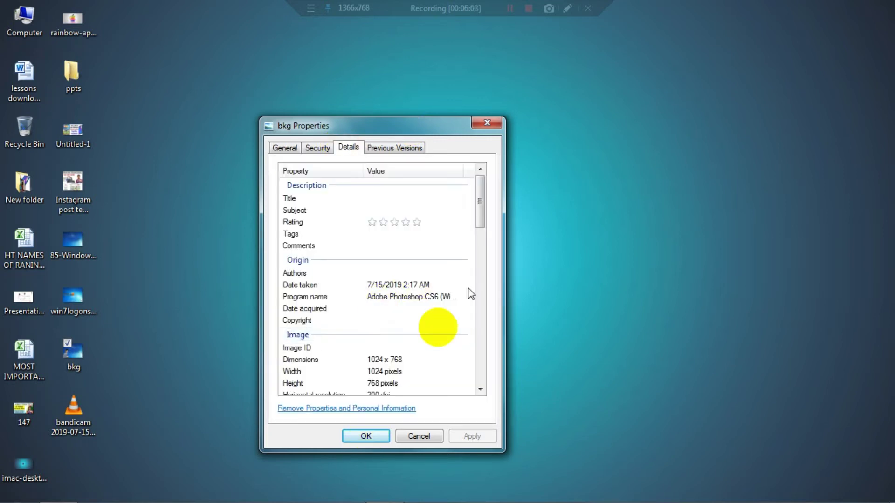
left_click(482, 215)
mouse_move(482, 218)
left_mouse_down()
mouse_move(480, 240)
mouse_move(480, 228)
left_mouse_up()
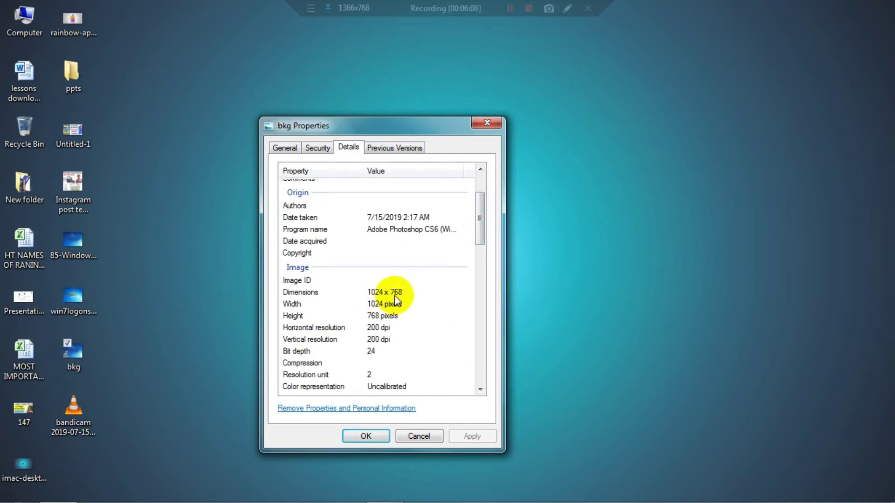
left_click(293, 148)
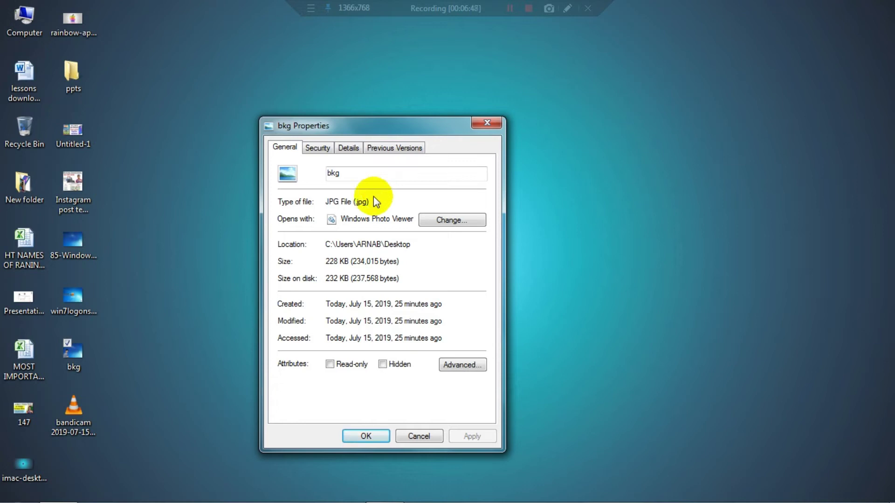
left_click(487, 124)
right_click(309, 119)
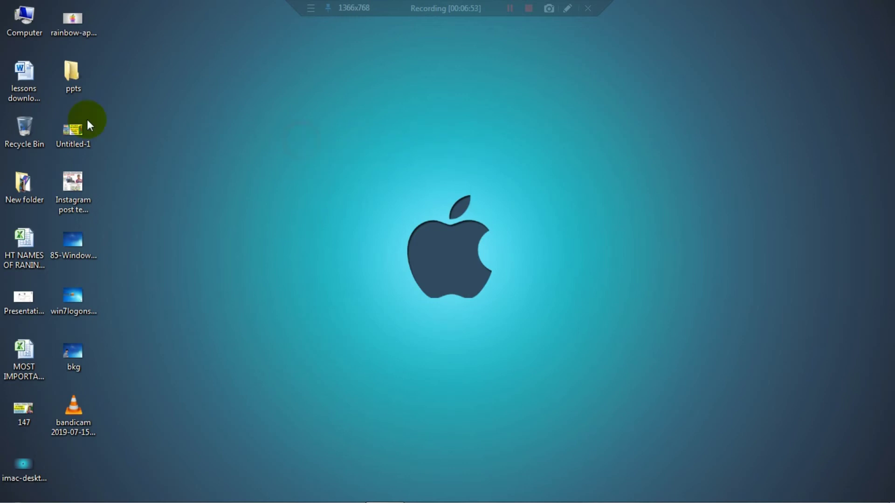
- Browse from Computer to the Windows folder on Local Disk (C:) and open its System32 folder
left_click(31, 34)
key("Return")
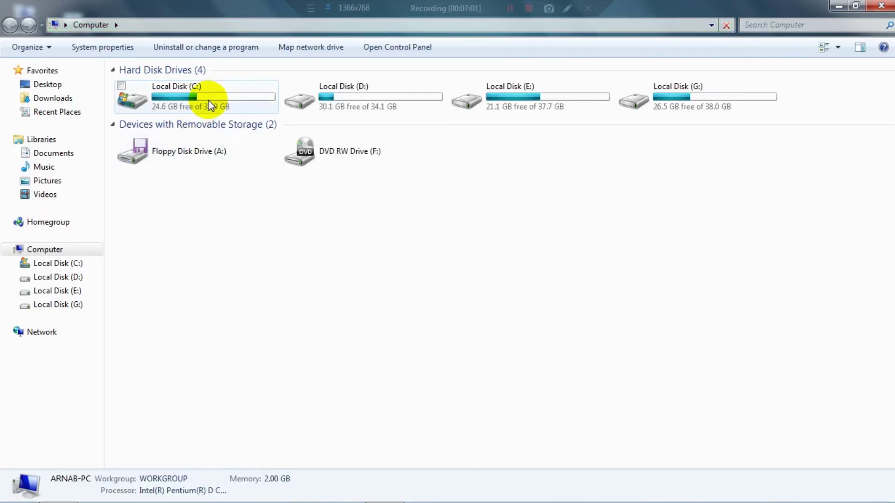
left_click(207, 105)
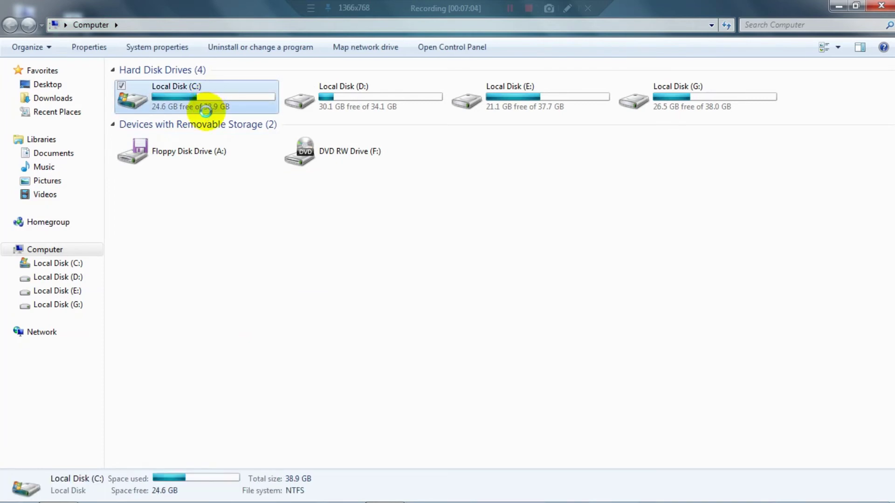
key("Return")
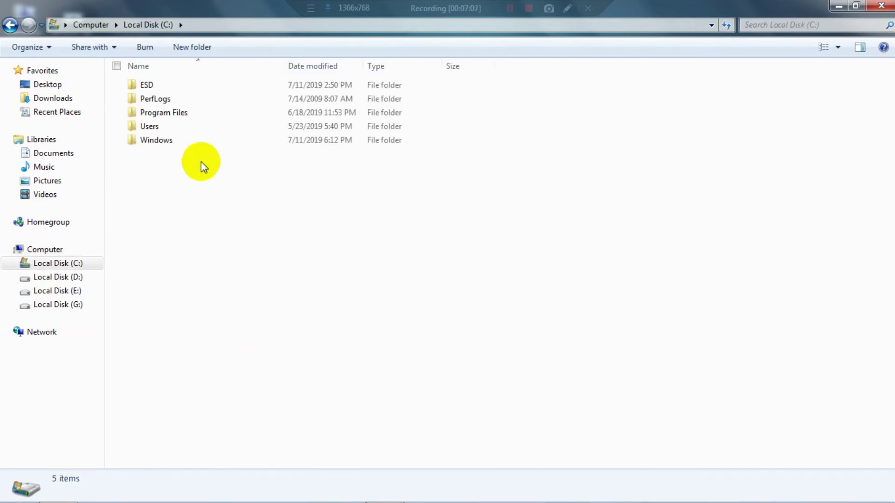
double_click(181, 144)
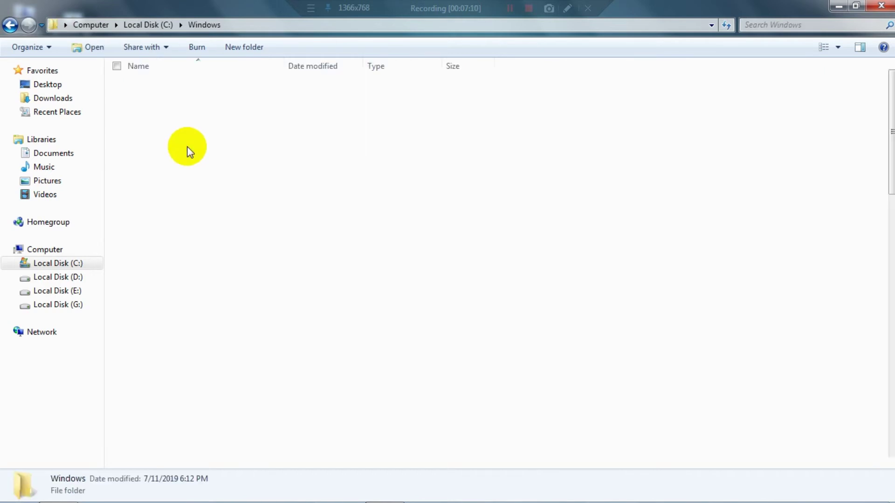
scroll(225, 234, "down", 8)
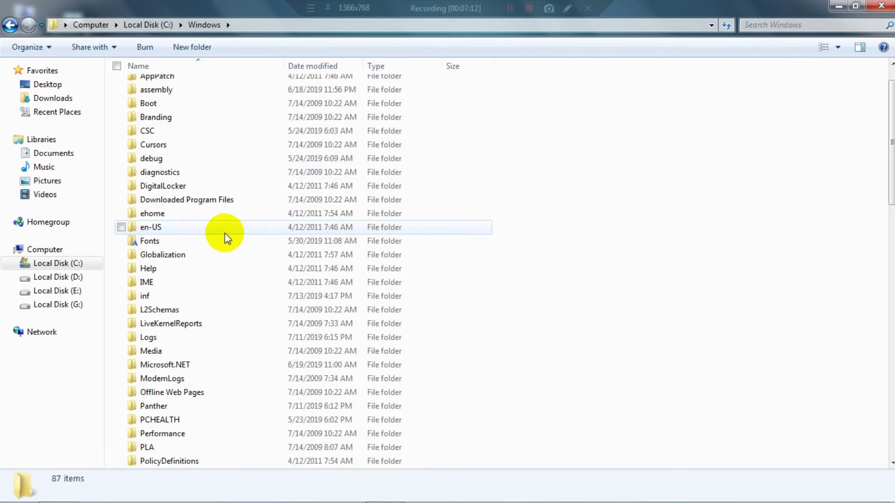
scroll(224, 233, "down", 2)
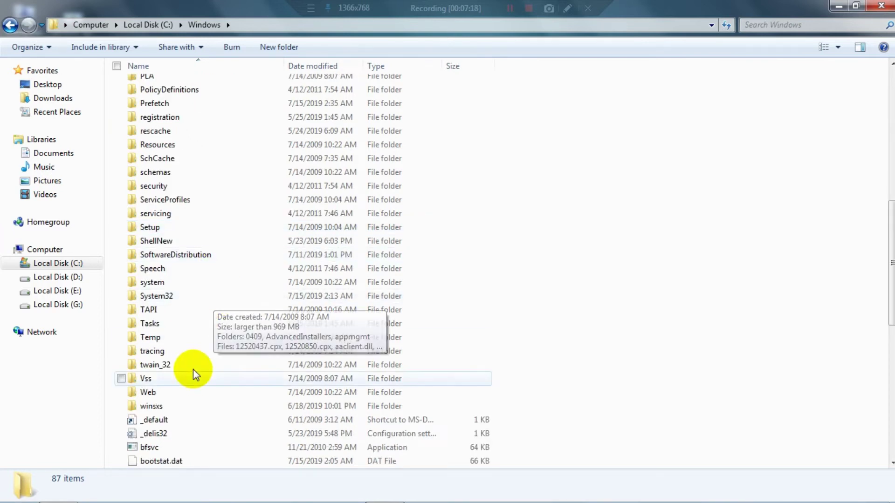
double_click(183, 296)
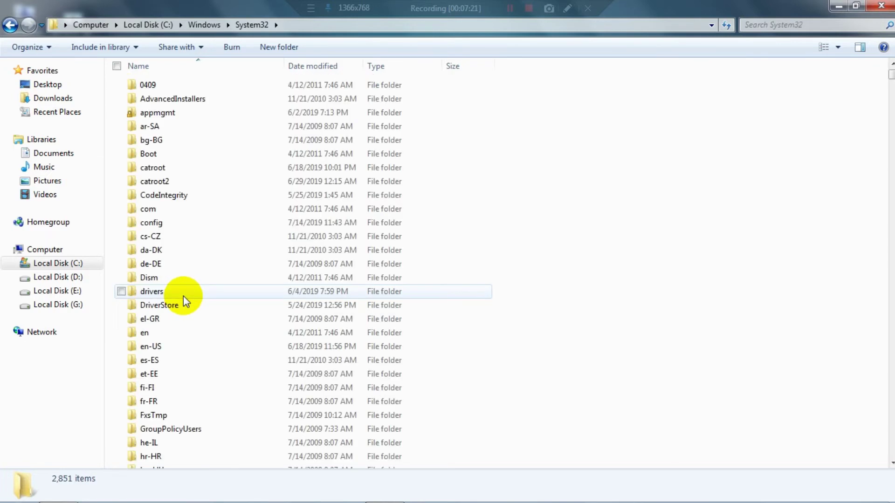
- Locate the oobe folder in System32 and outline it with a rectangle using the screen annotation tool
scroll(256, 266, "down", 4)
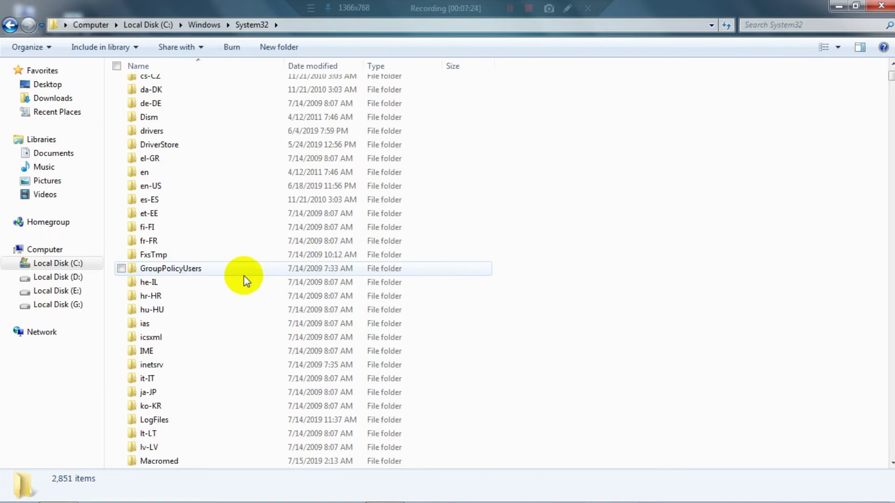
scroll(245, 277, "down", 6)
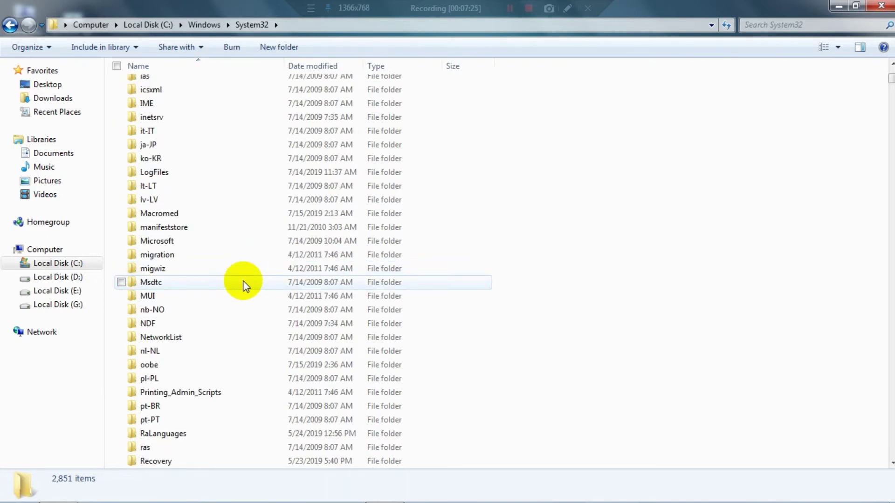
scroll(243, 282, "down", 3)
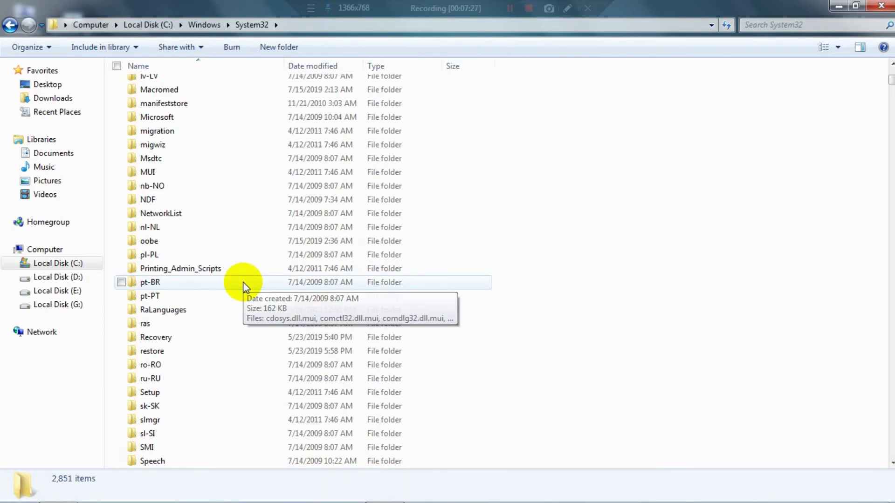
left_click(567, 8)
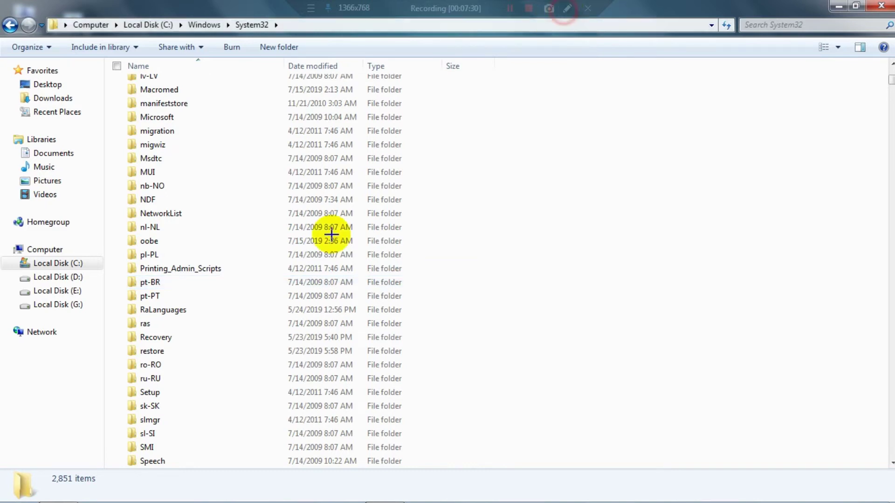
left_click_drag(119, 233, 212, 260)
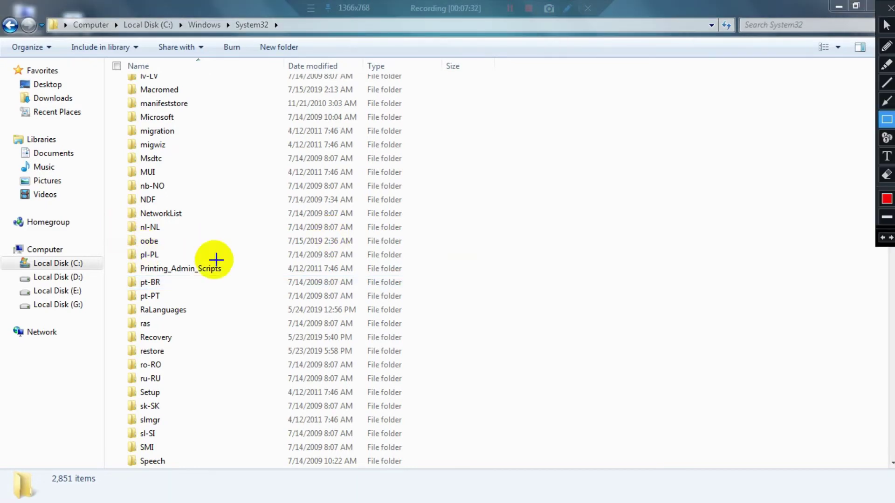
- Outline the oobe folder with a rectangle annotation, close the annotation tool and open the oobe folder
left_click_drag(396, 248, 425, 245)
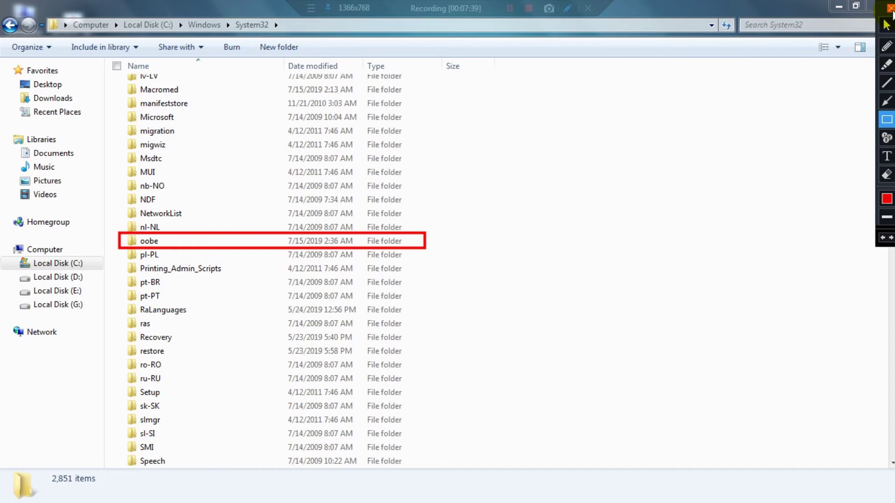
left_click(890, 9)
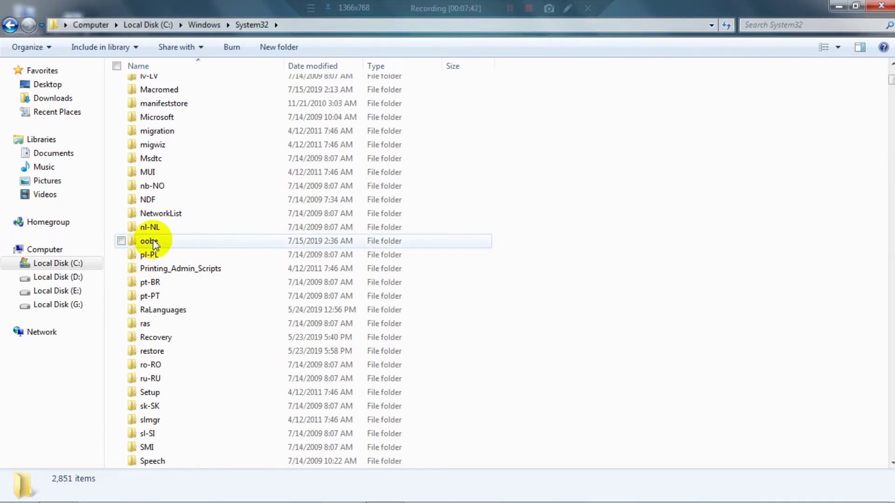
double_click(226, 241)
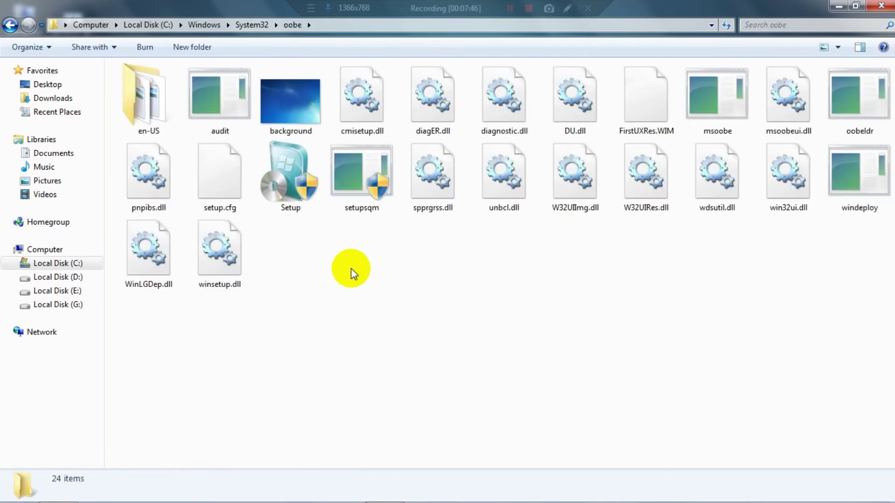
- Check the file size of the background image in its properties and outline the size values with a rectangle annotation
double_click(298, 119)
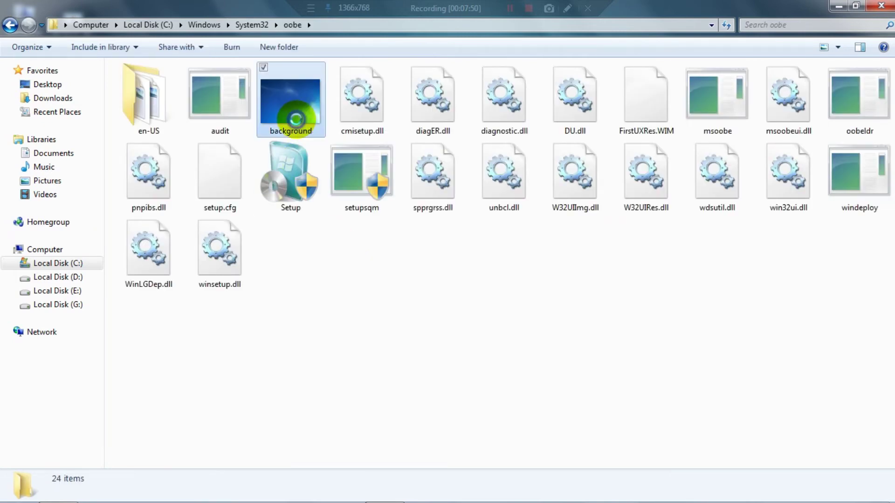
right_click(298, 122)
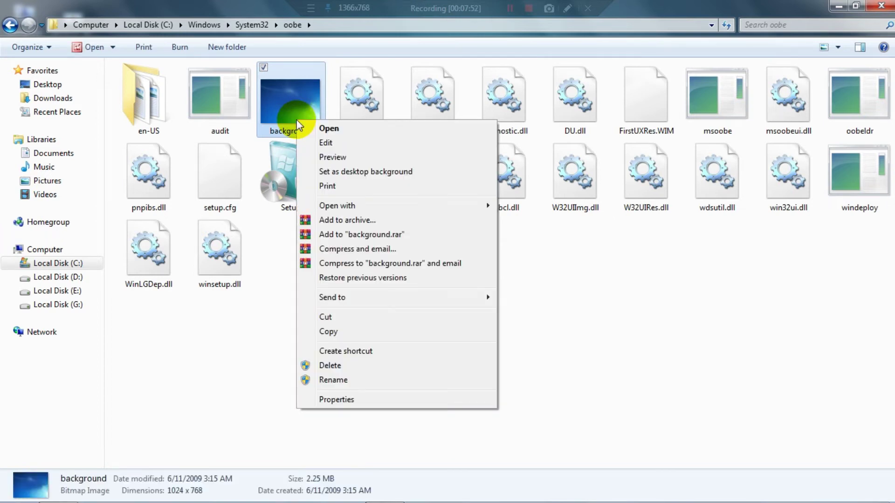
left_click(352, 399)
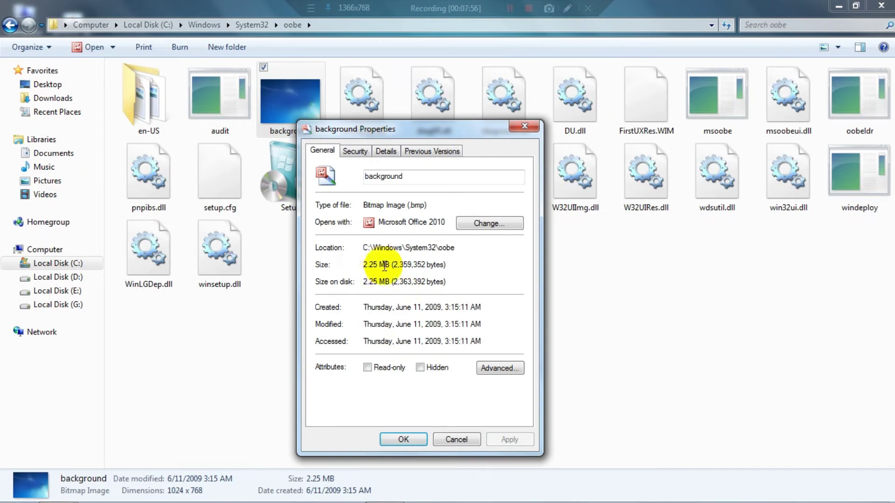
left_click(561, 10)
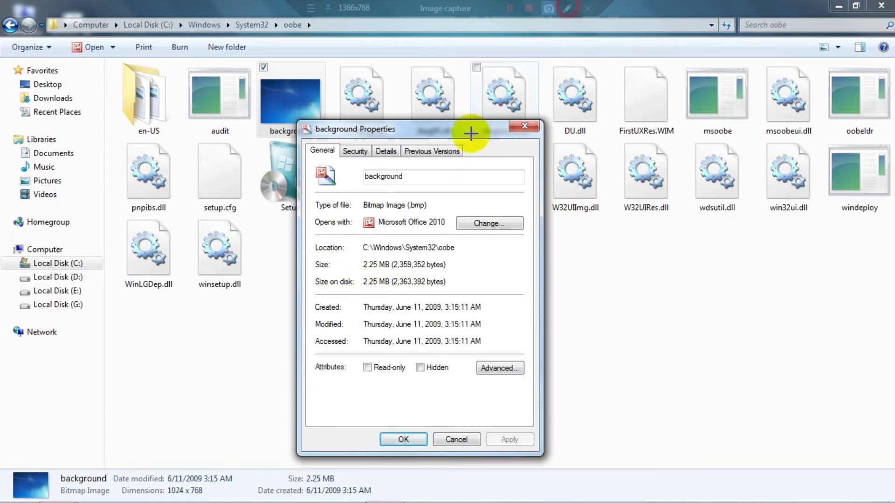
left_click_drag(351, 256, 455, 293)
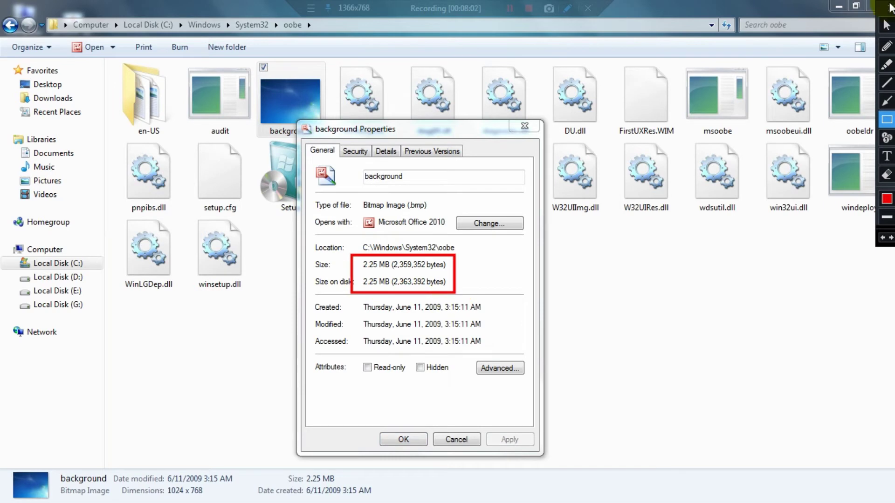
left_click(887, 25)
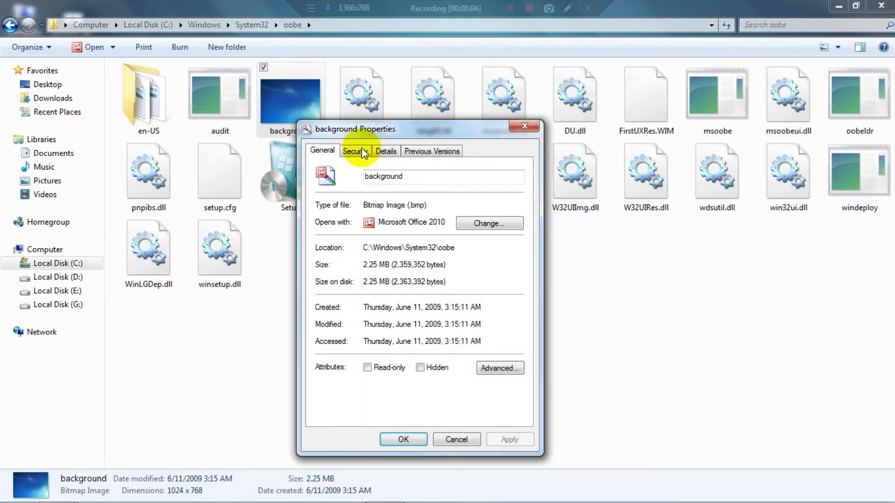
- Check the background image's pixel dimensions in its details, outline them with a rectangle annotation, and close the properties window
left_click(389, 151)
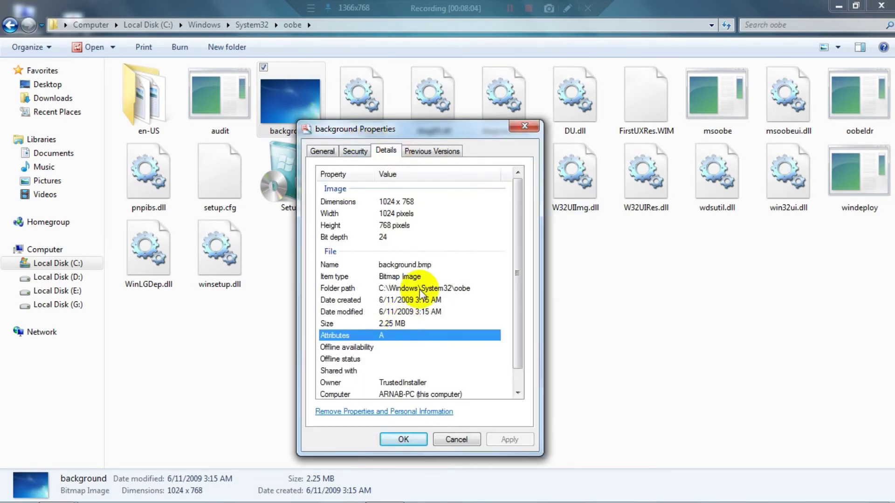
left_click(567, 9)
left_click_drag(367, 195, 431, 210)
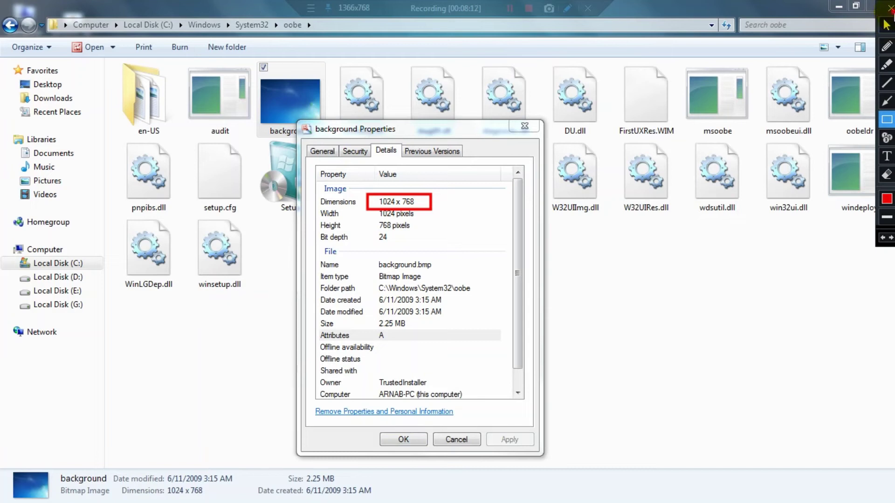
left_click(890, 8)
left_click(524, 126)
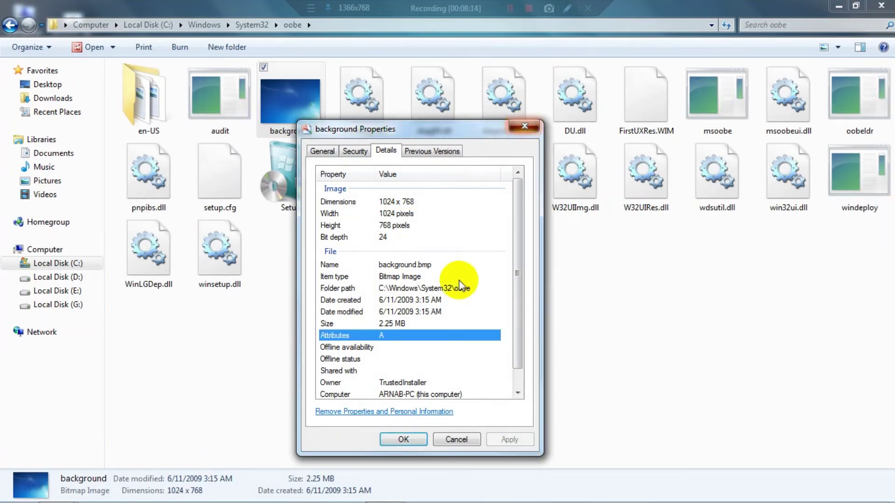
left_click(402, 303)
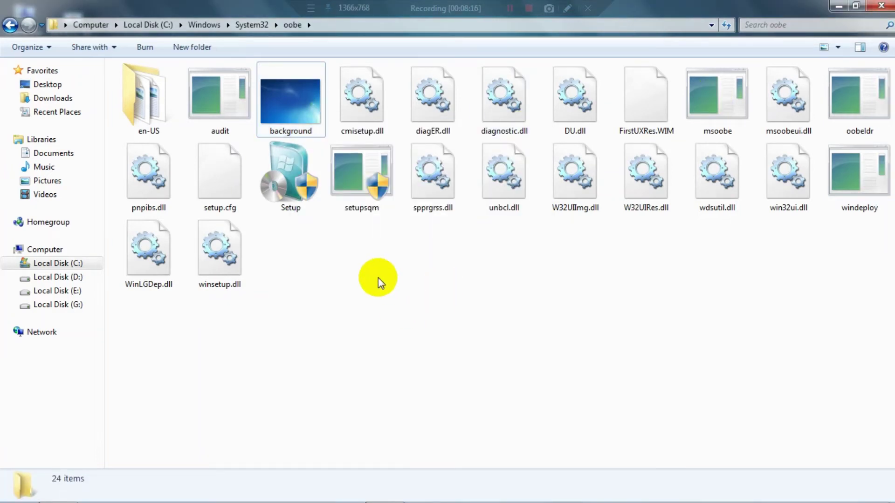
- Create a new folder named info inside the oobe folder
right_click(328, 297)
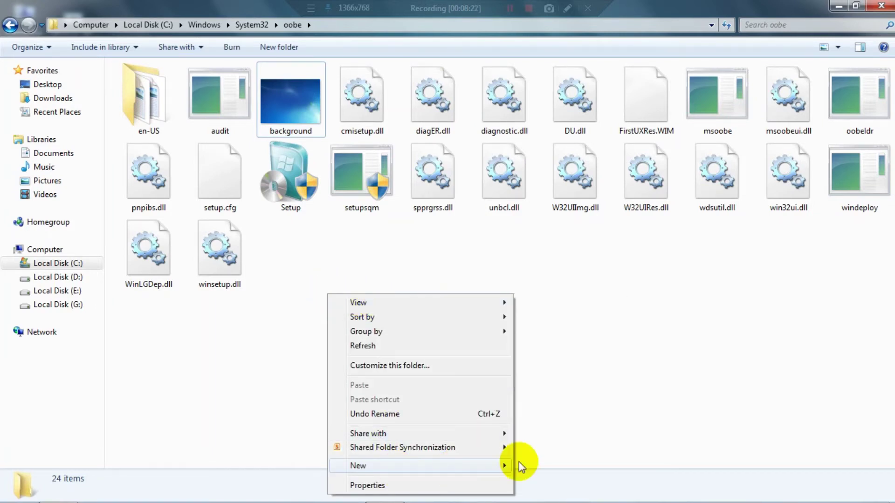
left_click(536, 466)
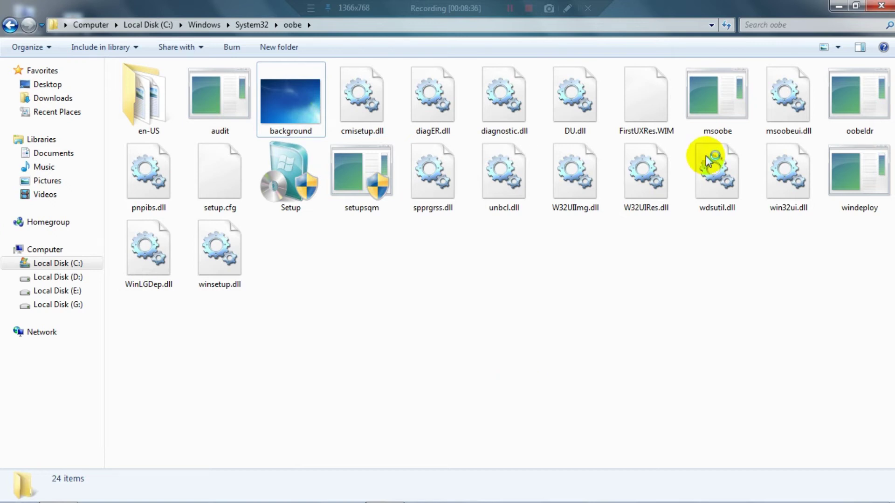
left_click(512, 5)
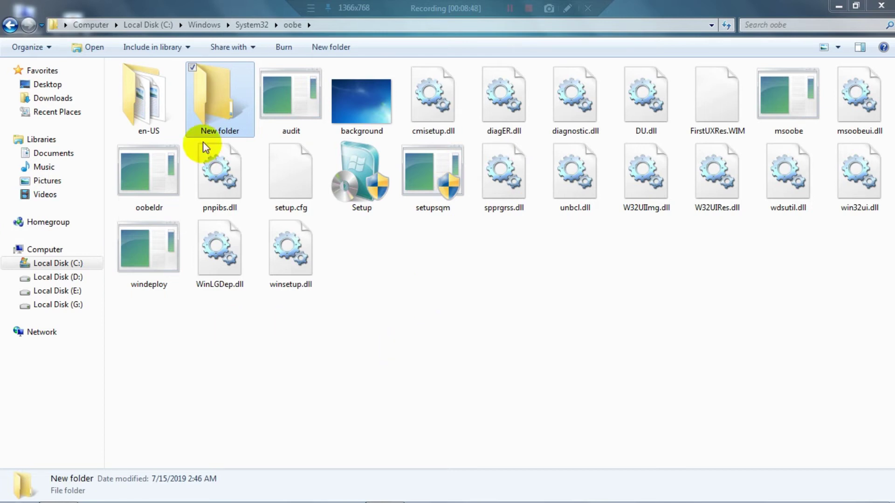
left_click(270, 208)
left_click(235, 109)
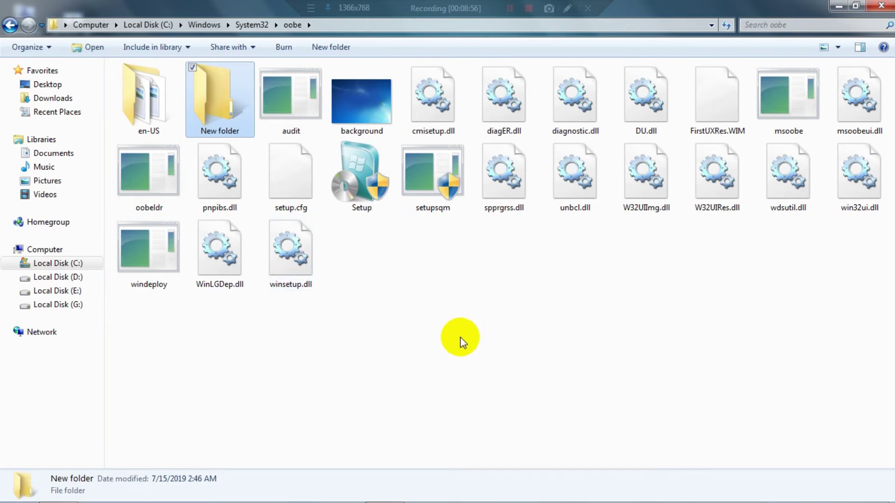
key("F2")
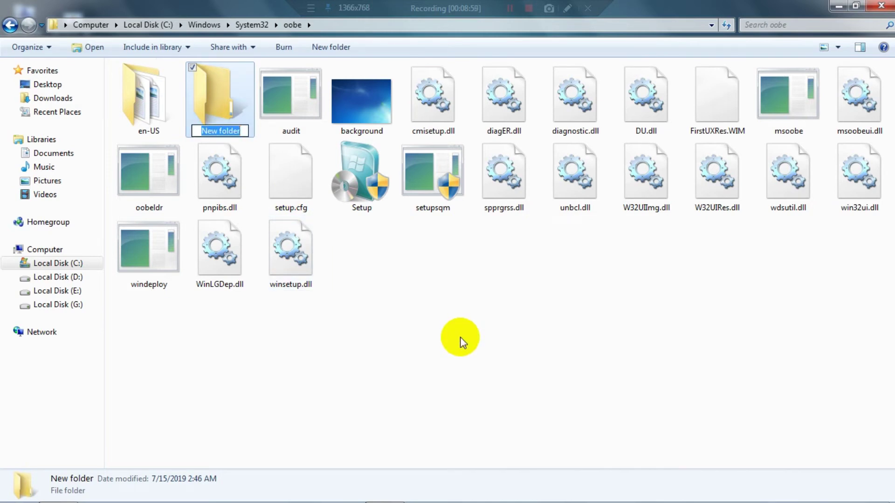
type("in")
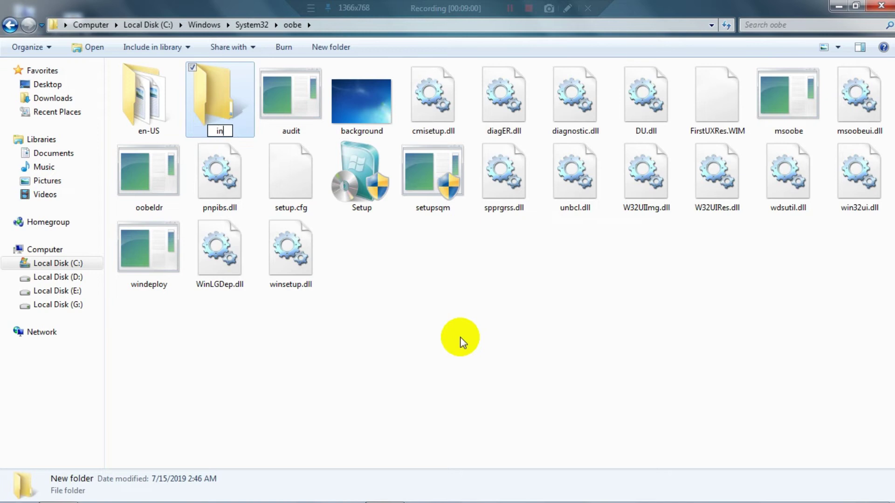
type("fd")
key("BackSpace")
type("o")
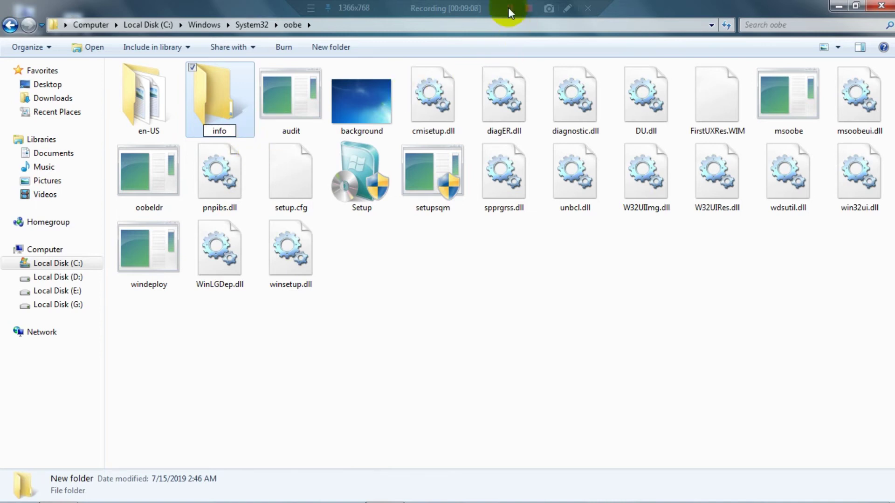
left_click(230, 94)
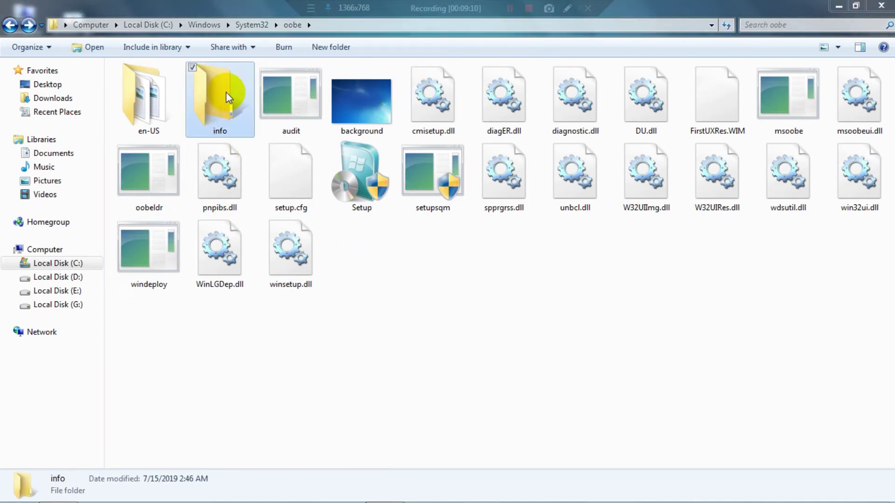
- Open the info folder and create a new folder named backgrounds inside it
double_click(225, 92)
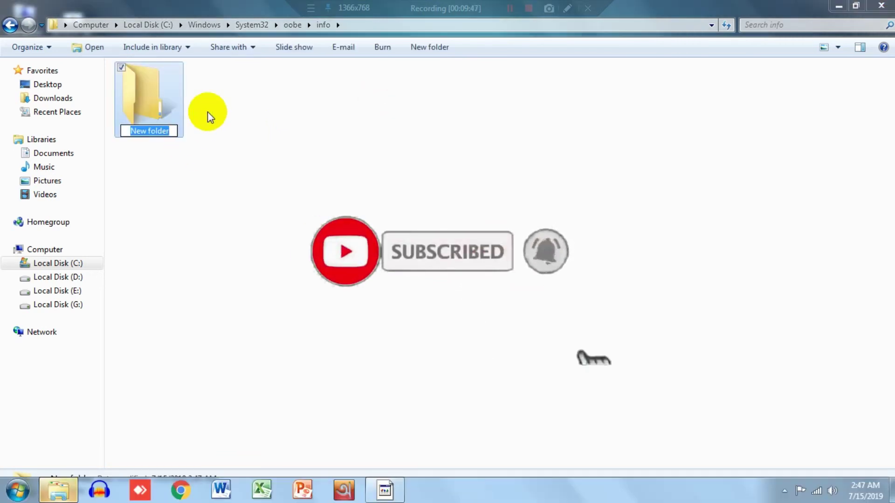
left_click(154, 124)
left_click(157, 122)
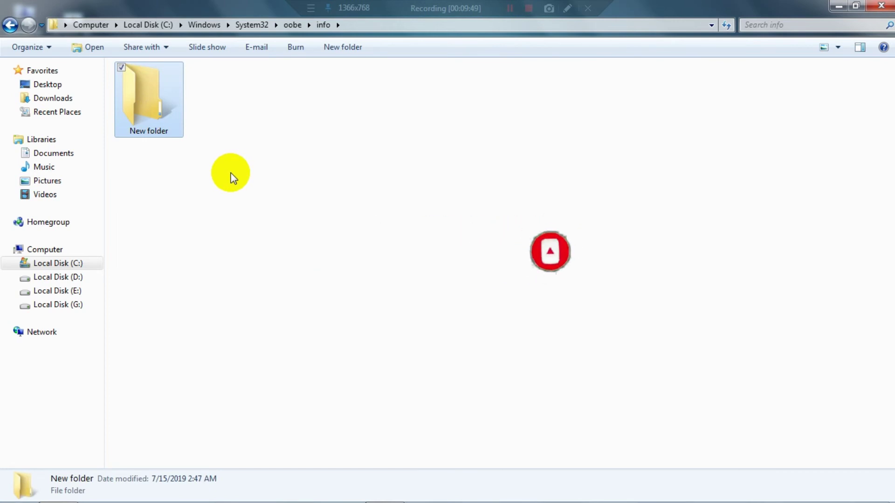
key("F2")
type("back")
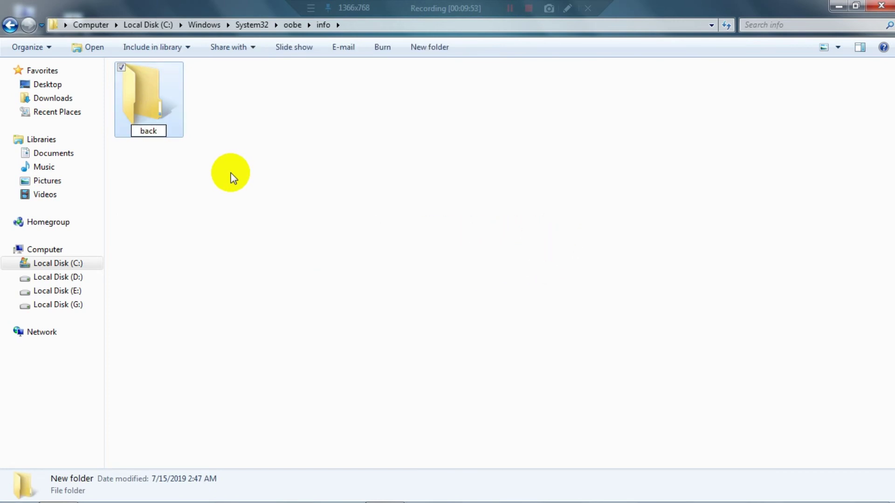
type("ground")
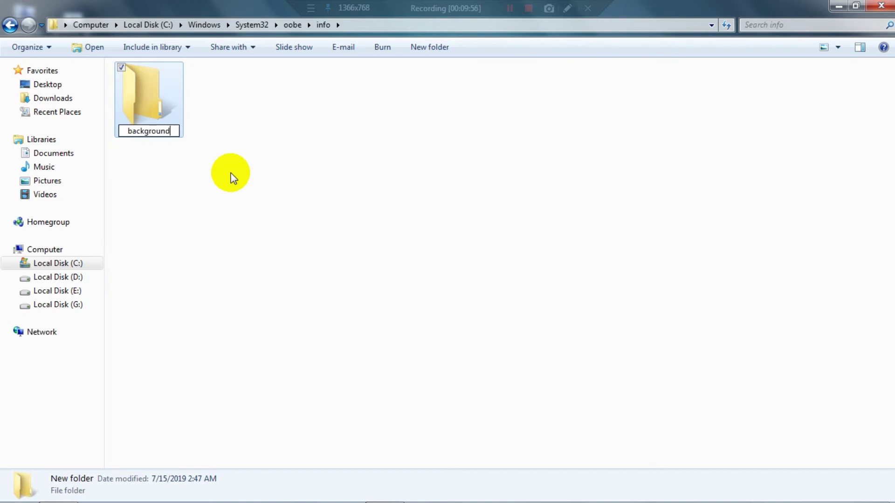
type("s")
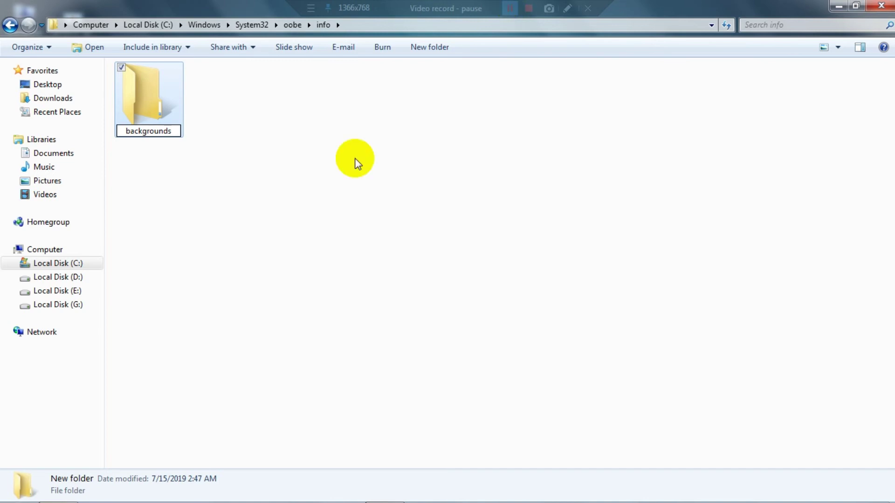
left_click(355, 160)
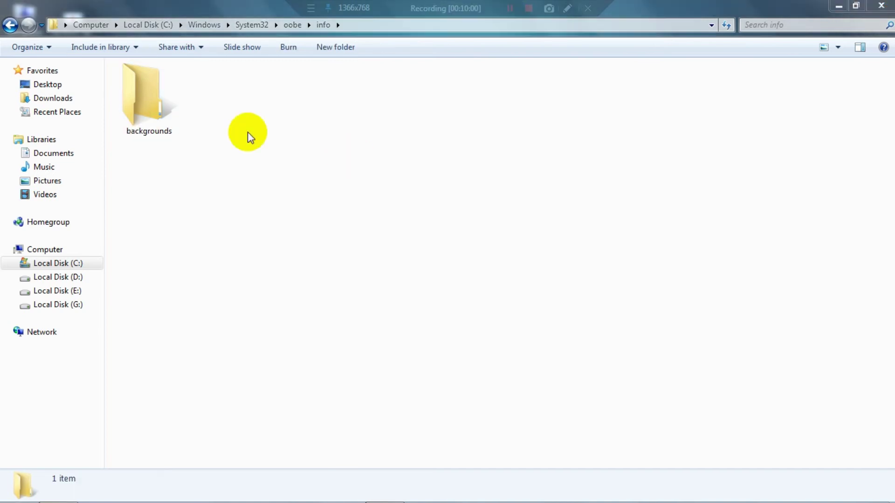
- Open the backgrounds folder, minimize the window and copy the bkg image from the desktop
double_click(152, 106)
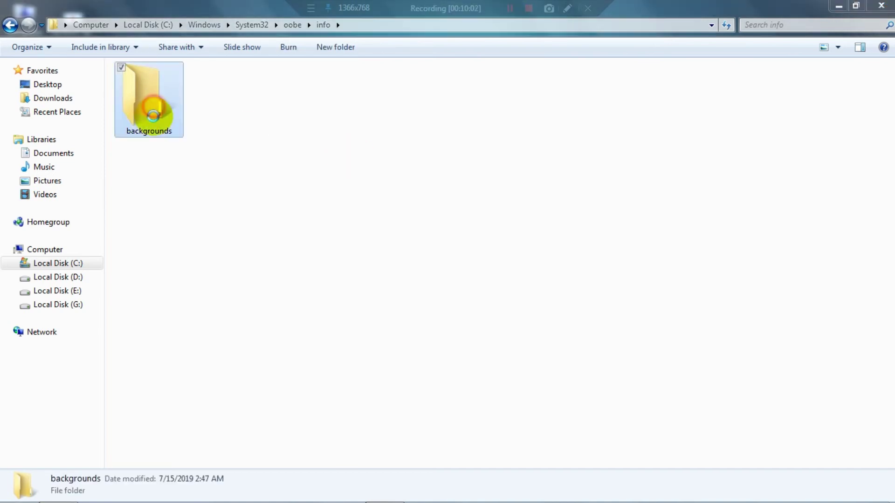
left_click(845, 7)
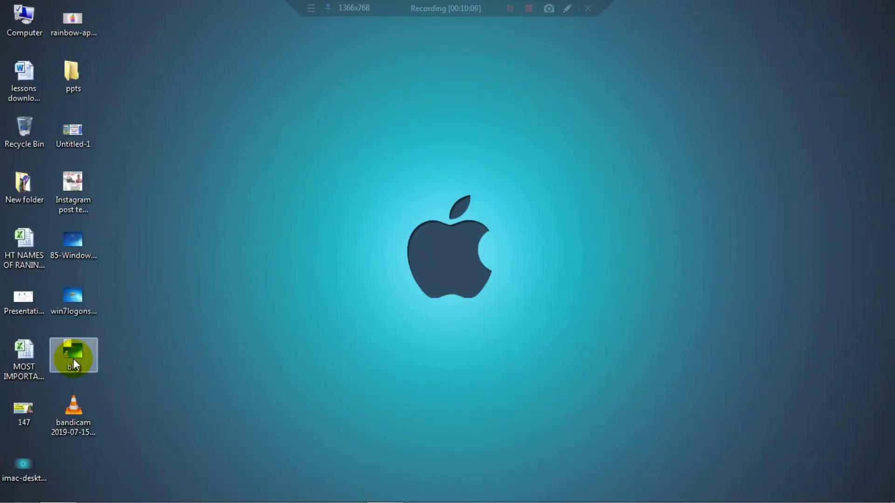
right_click(73, 359)
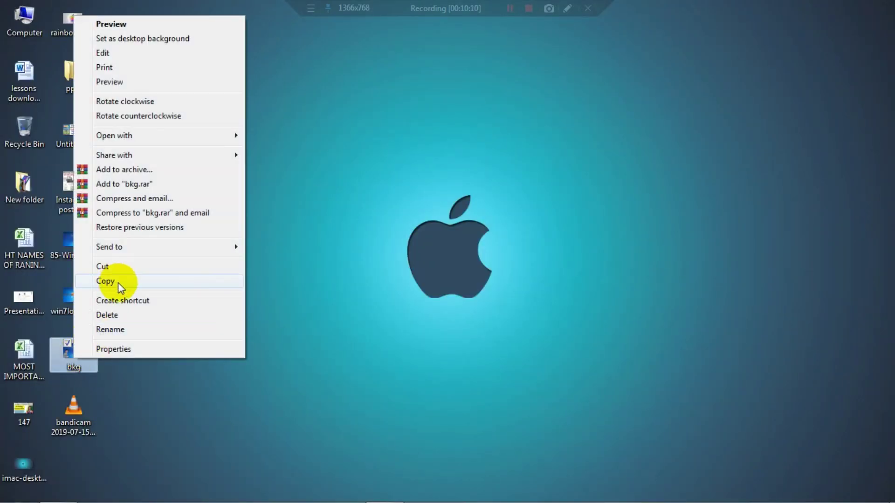
left_click(118, 282)
- Paste the bkg image into the backgrounds folder, granting administrator permission for the copy
mouse_move(149, 493)
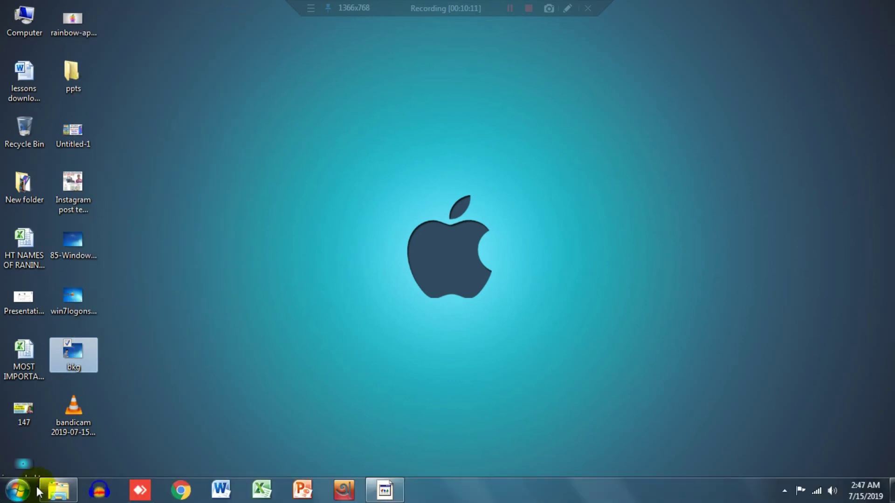
left_click(58, 490)
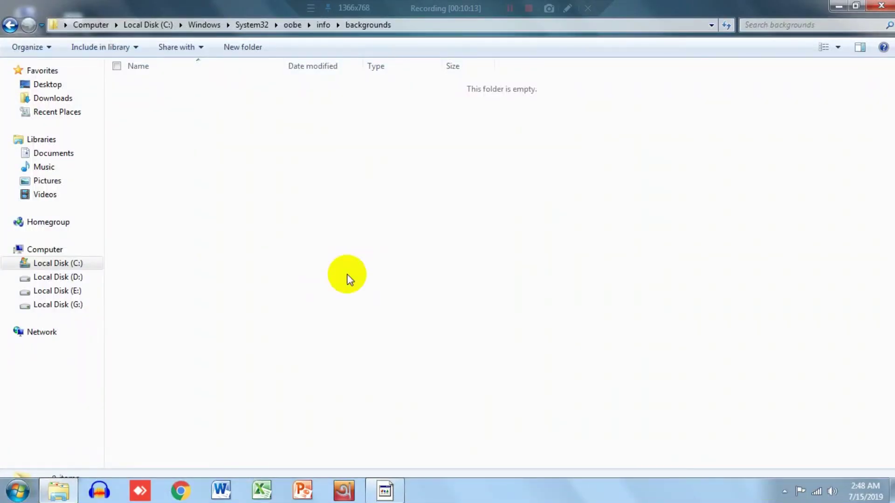
right_click(347, 276)
left_click(348, 275)
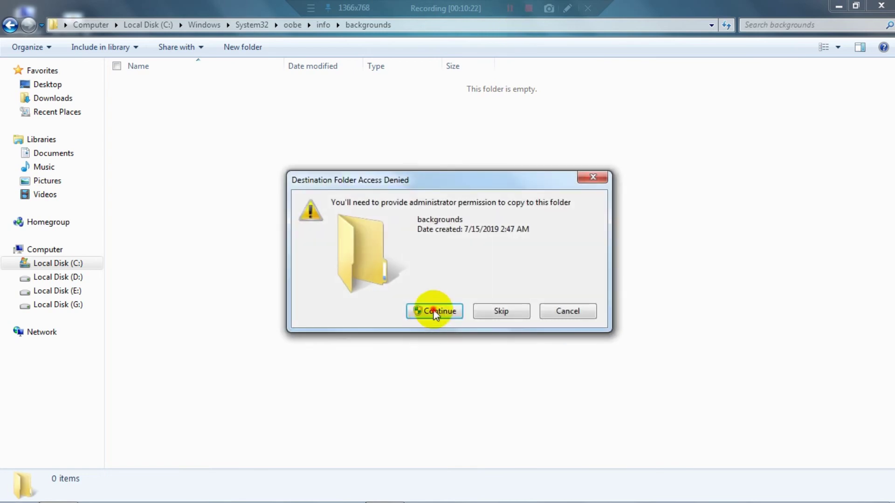
left_click(435, 313)
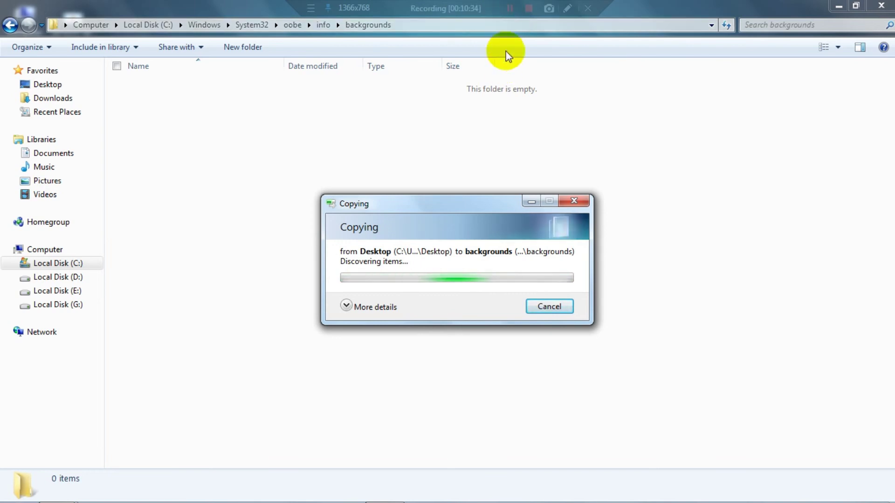
left_click(516, 10)
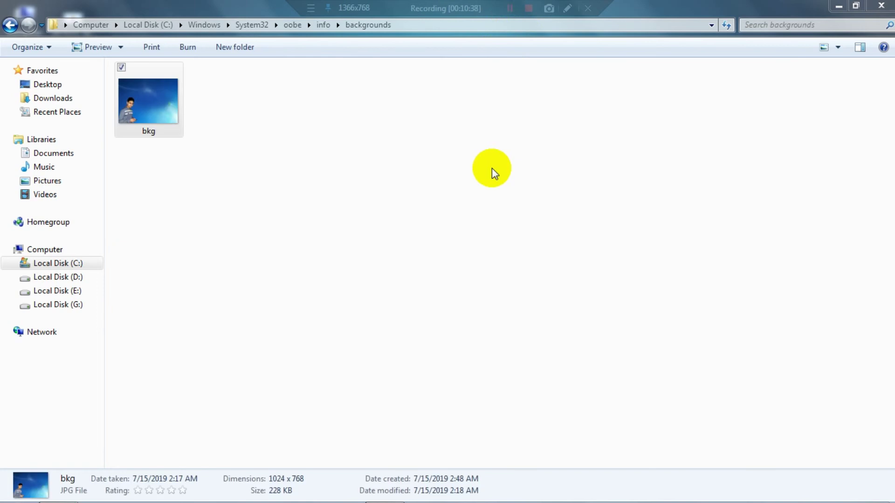
- Rename the bkg image in the backgrounds folder as backgroundsDefault
left_click(419, 183)
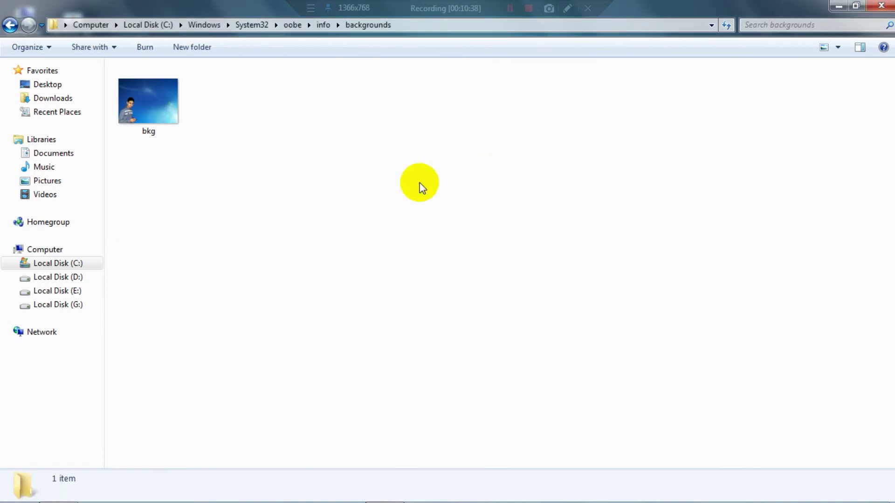
left_click(168, 123)
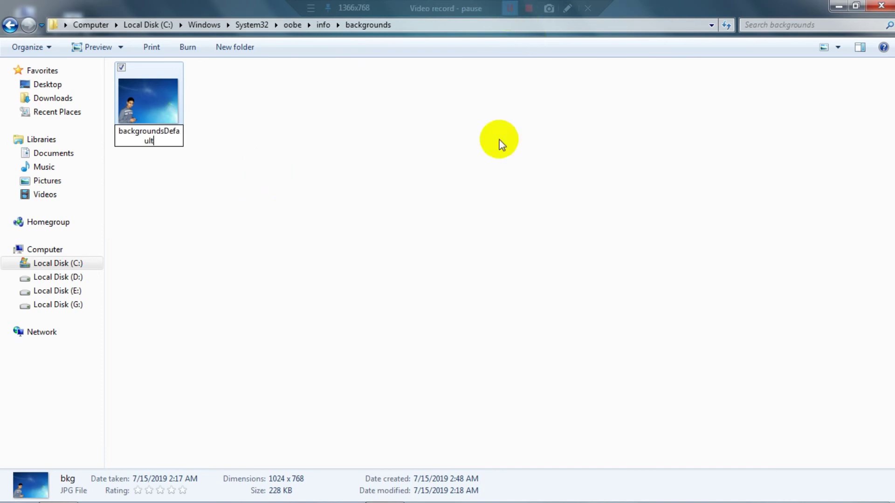
left_click(500, 193)
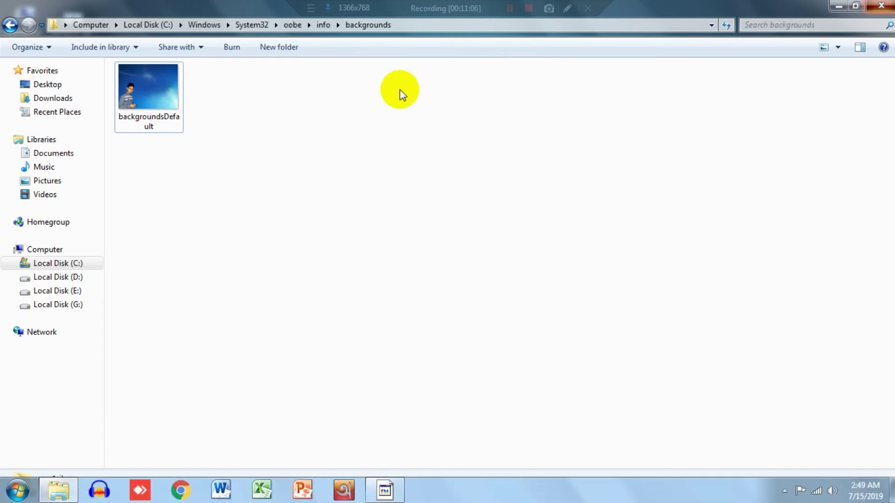
- Show the desktop and refresh it twice
key("super+d")
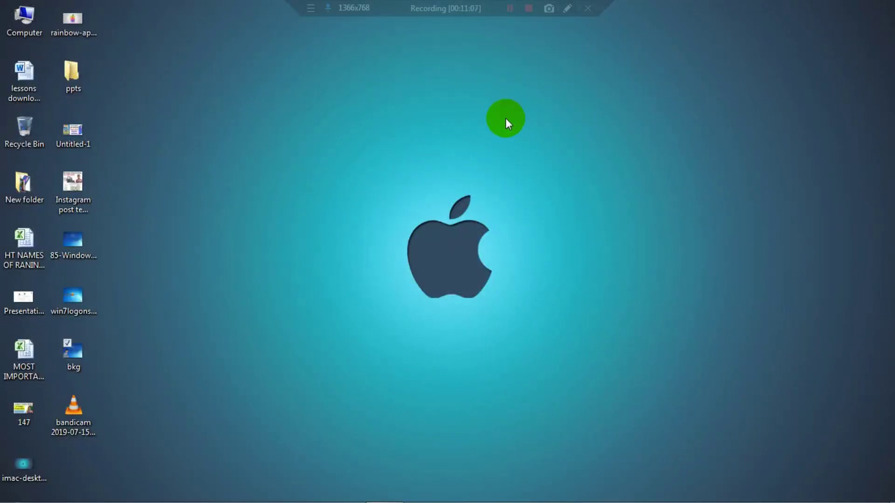
right_click(505, 118)
left_click(518, 153)
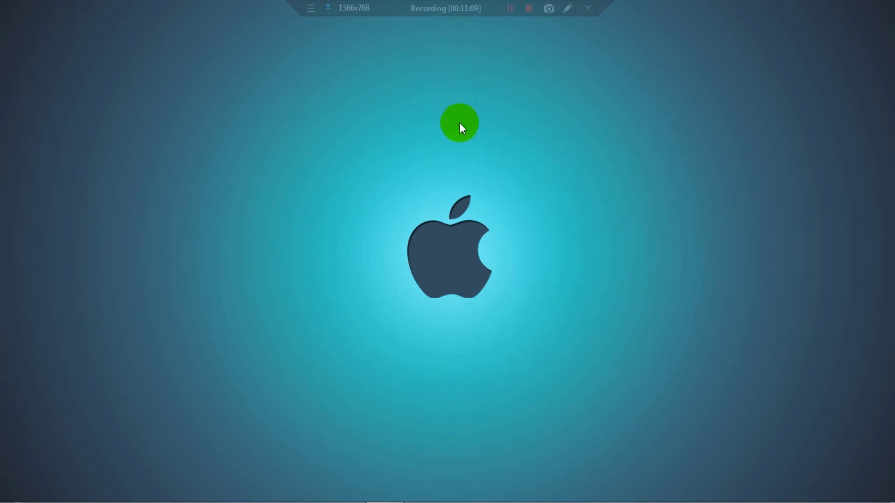
right_click(257, 236)
left_click(258, 233)
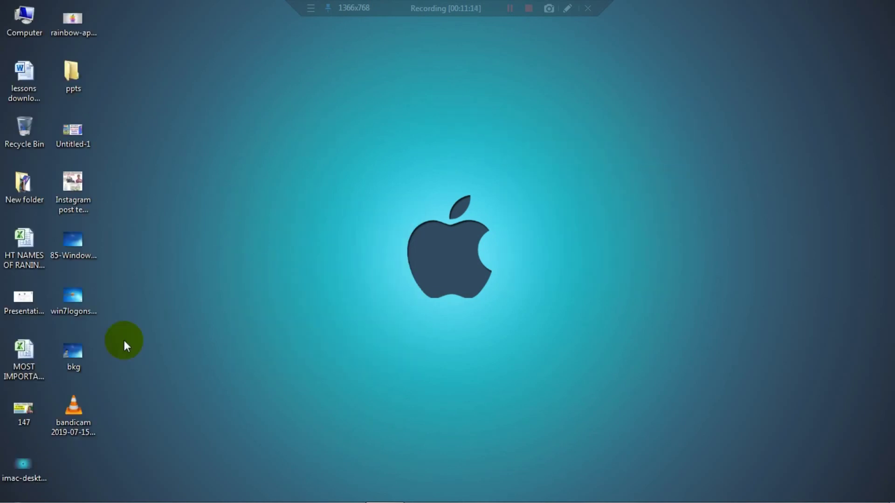
left_click(16, 491)
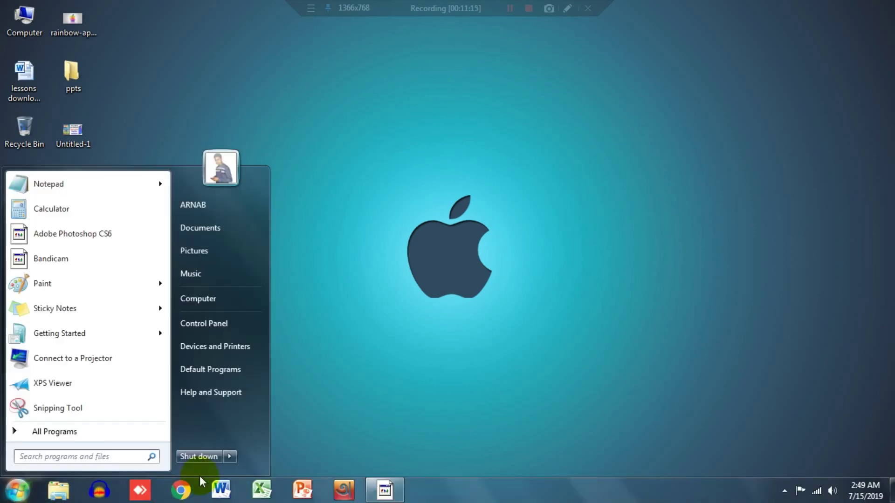
left_click(230, 457)
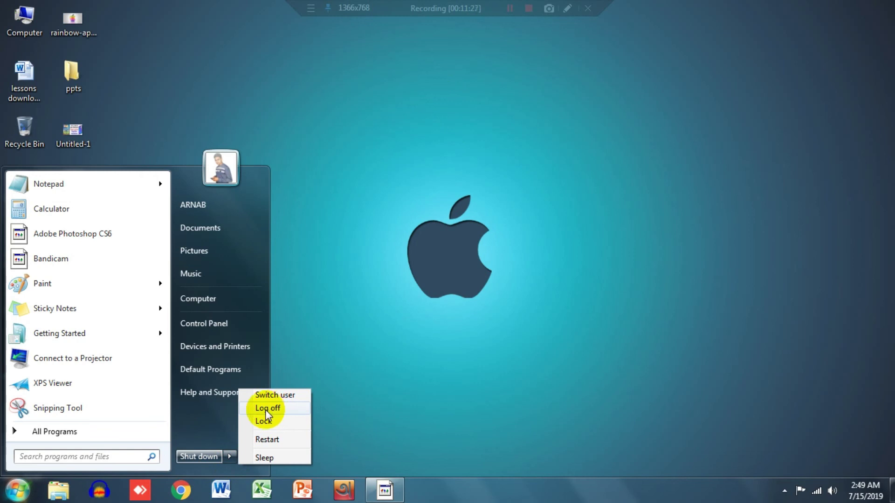
left_click(489, 191)
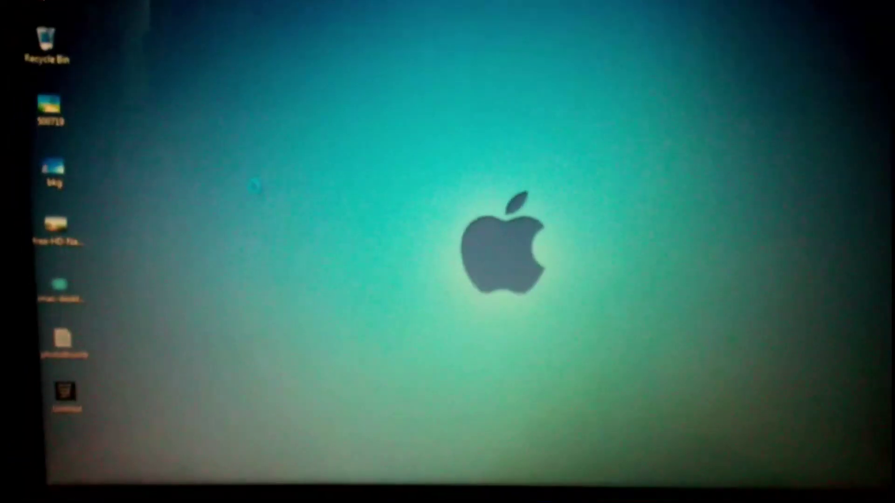
- Refresh the desktop again before logging off
right_click(235, 171)
left_click(261, 201)
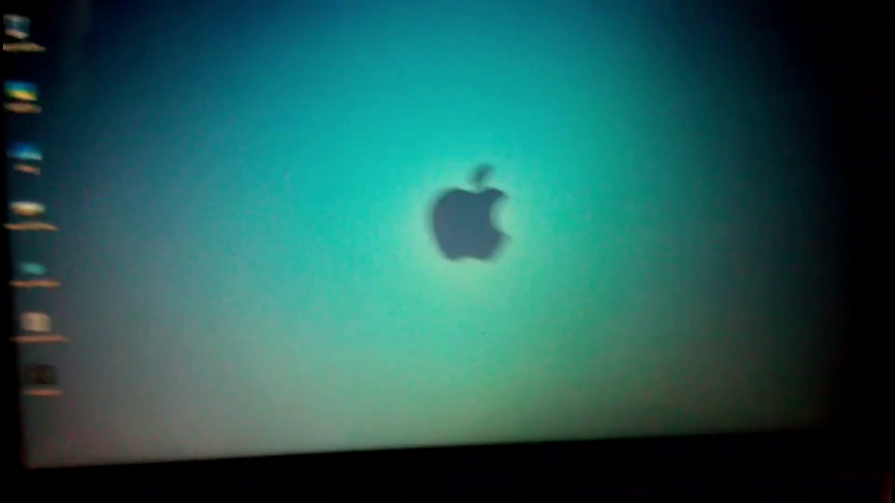
right_click(314, 117)
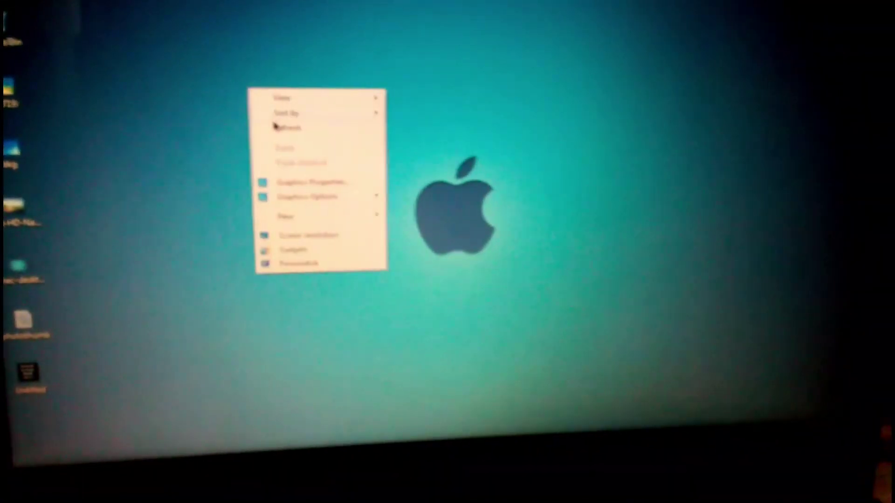
left_click(276, 126)
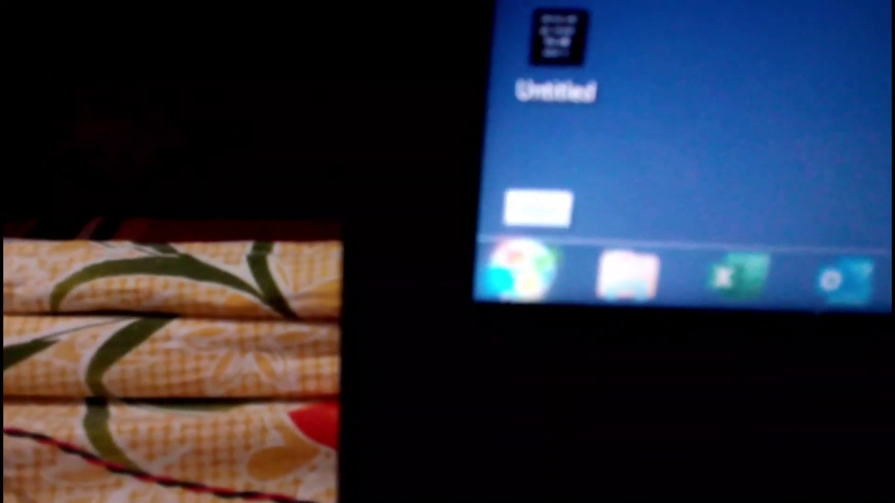
- Log off the current Windows session to bring up the logon screen
key("super")
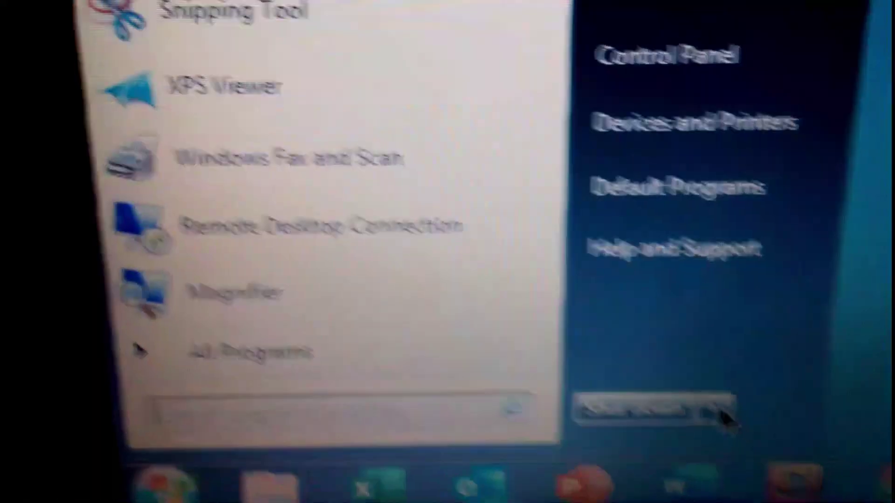
left_click(723, 415)
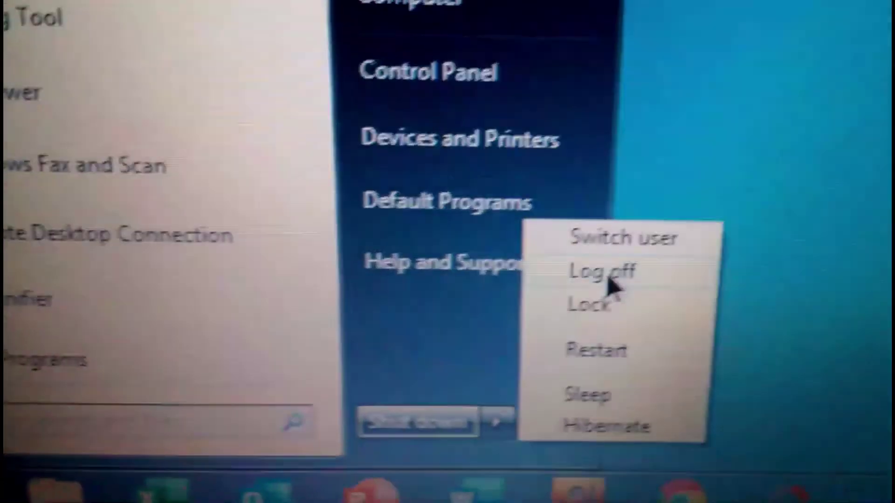
left_click(607, 280)
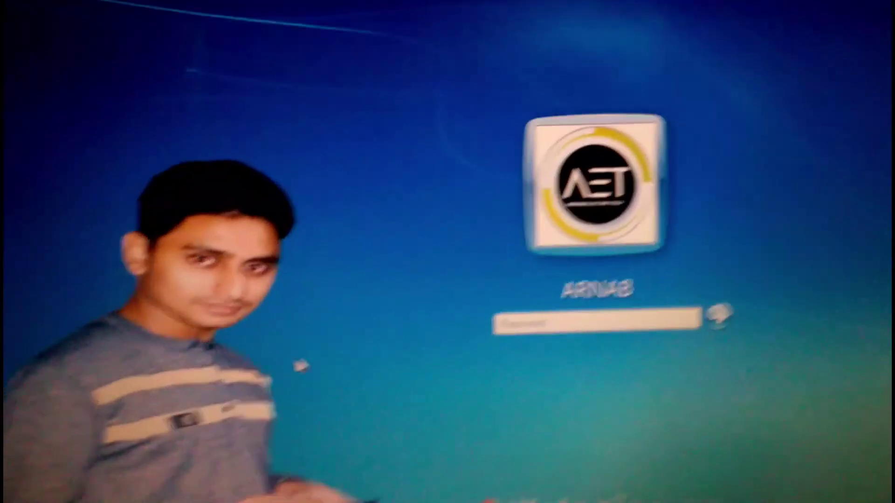
- Enter the account password on the Windows logon screen
type("••••")
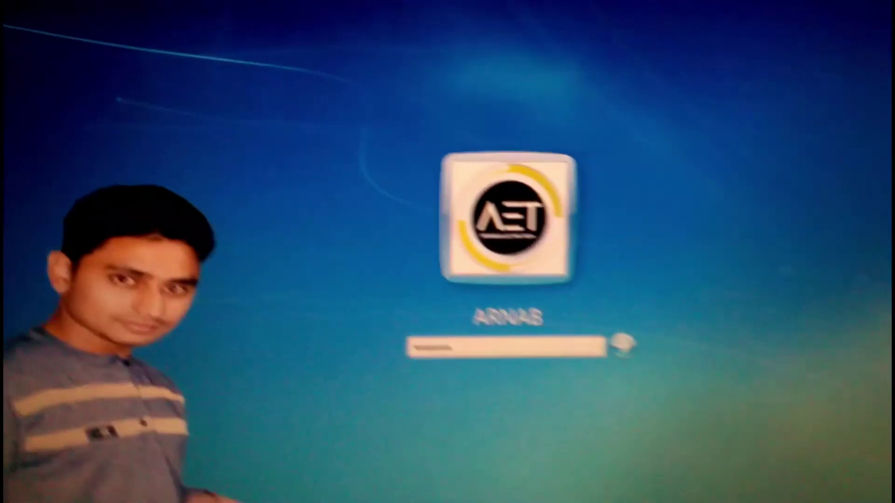
type("•")
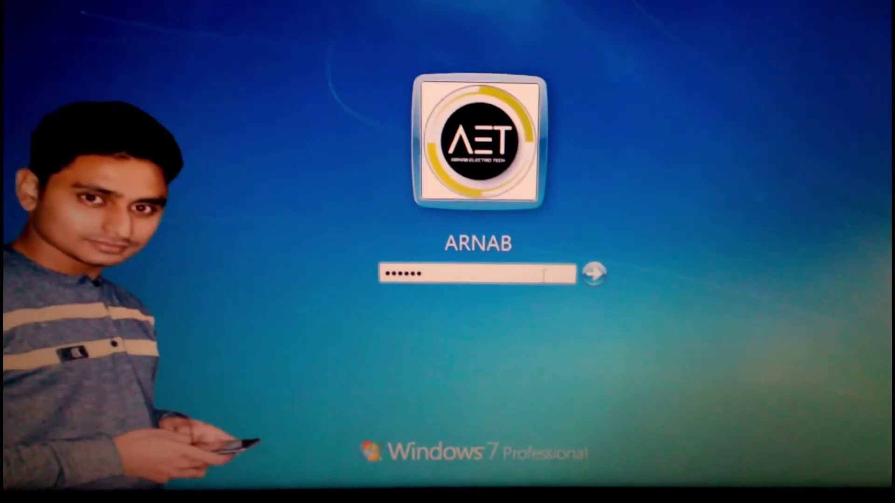